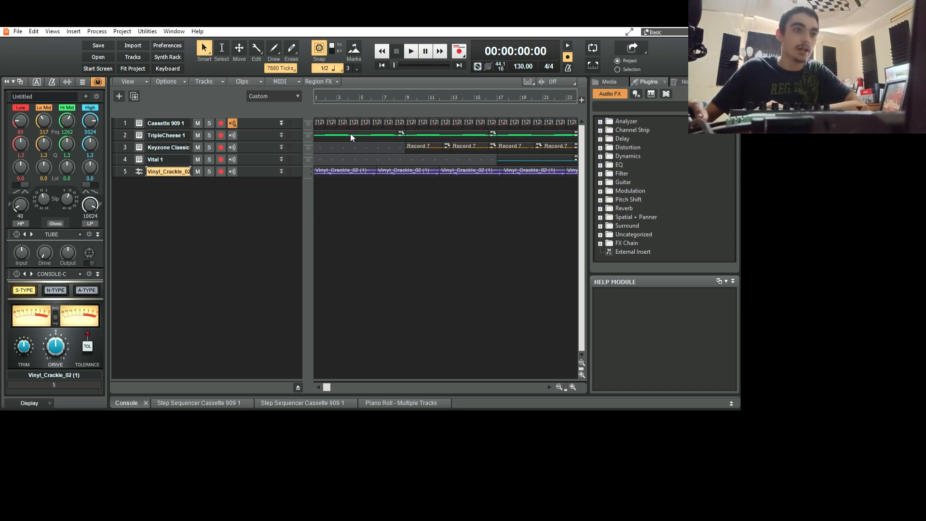
Expand and collapse the TripleCheese, Vinyl_Crackle, Vital and Keyzone Classic tracks one by one to examine their clips.
click(281, 135)
click(327, 164)
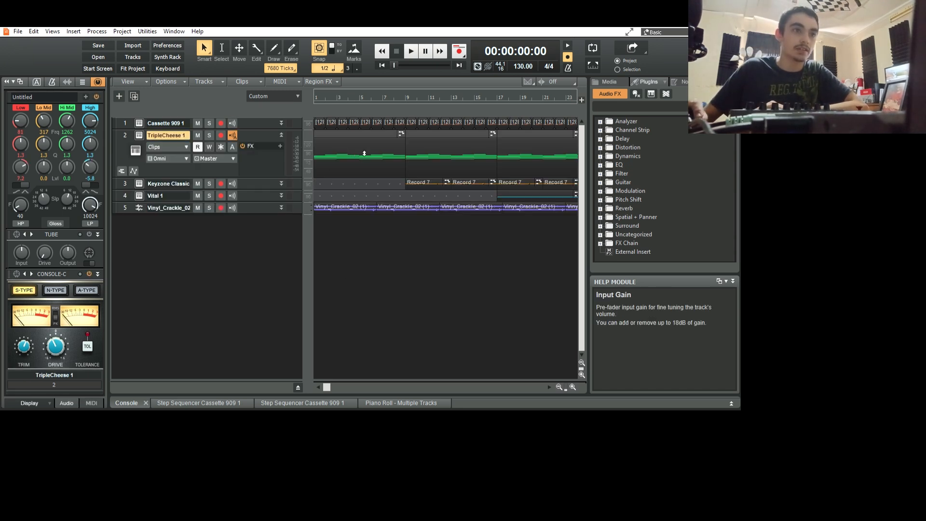
click(281, 135)
click(284, 172)
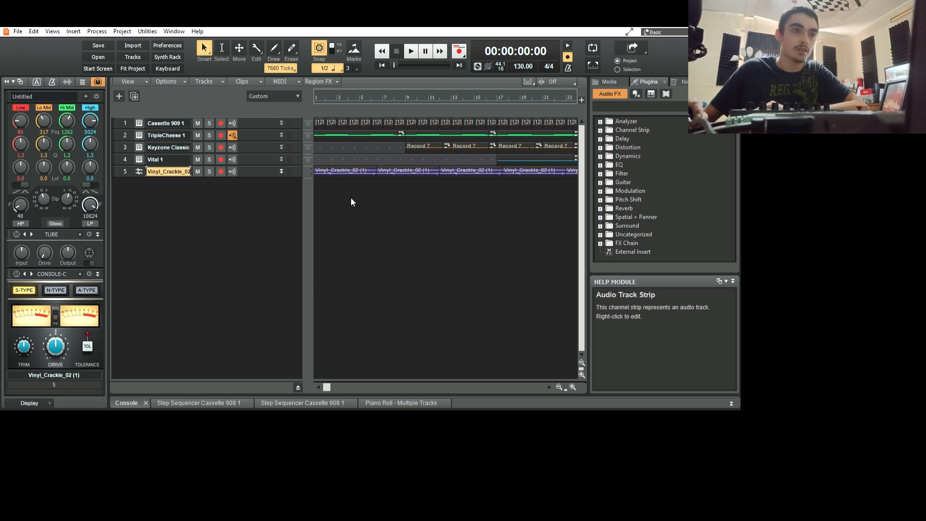
click(281, 171)
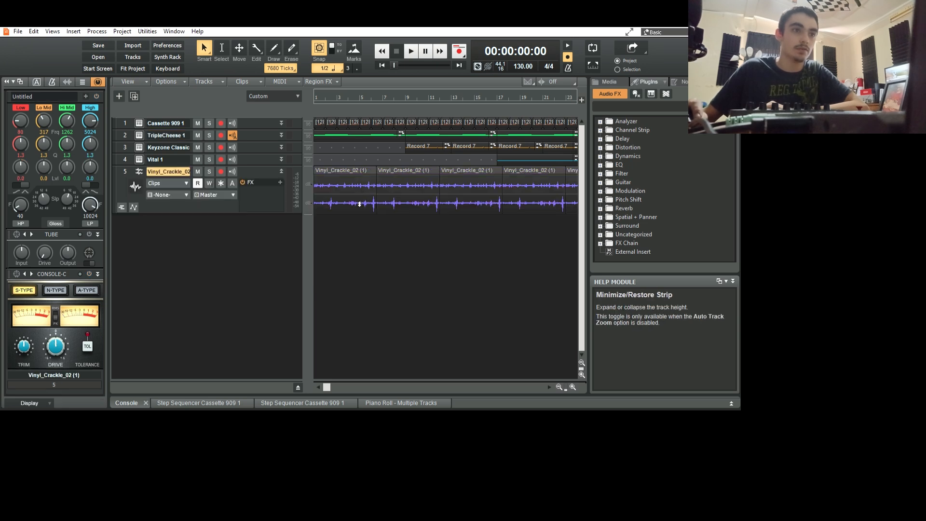
click(281, 171)
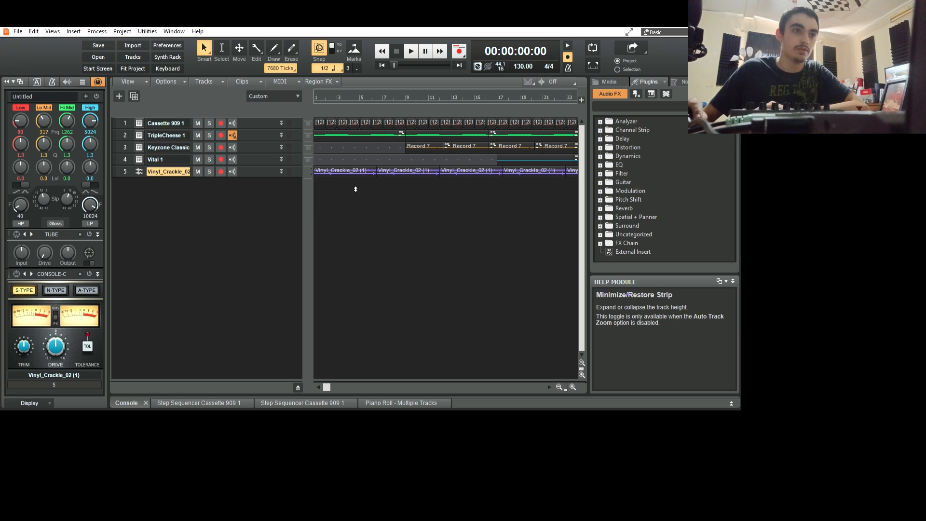
click(281, 159)
click(281, 159)
click(281, 147)
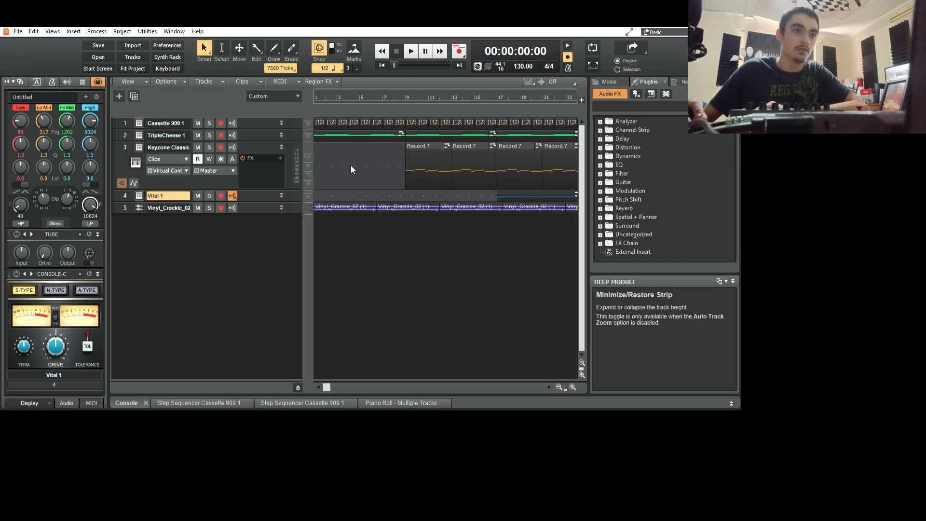
click(281, 147)
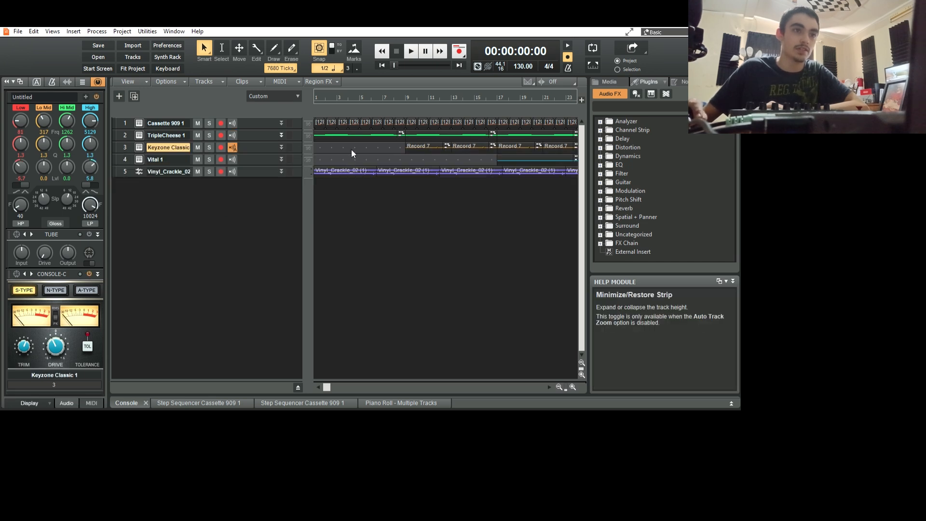
click(281, 135)
click(281, 135)
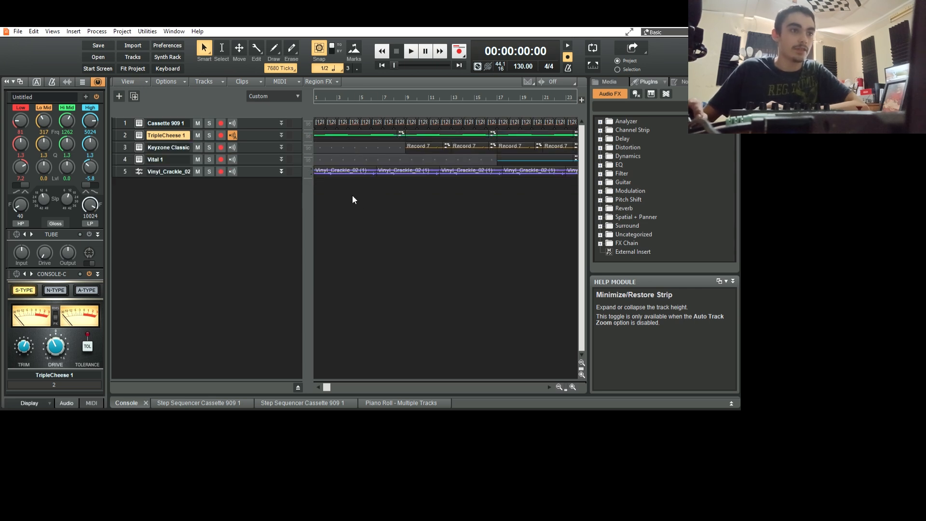
click(281, 171)
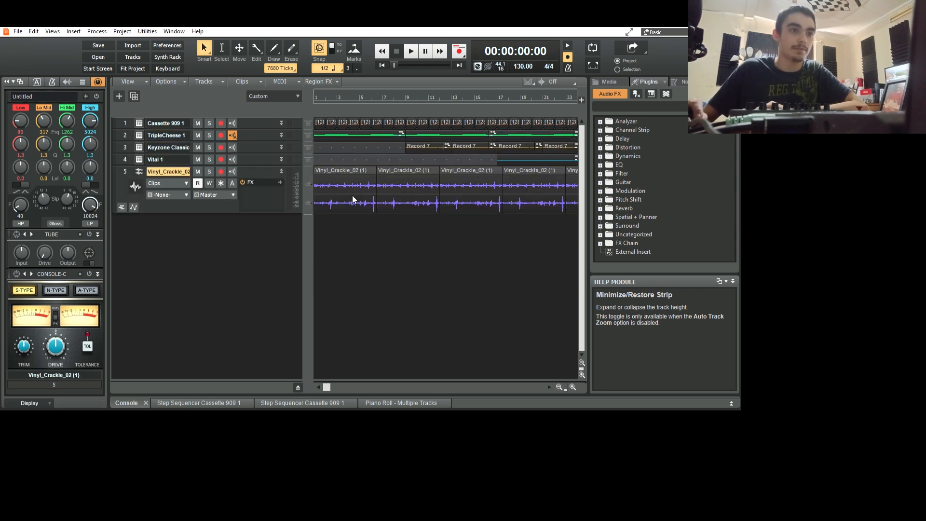
key(shift+a)
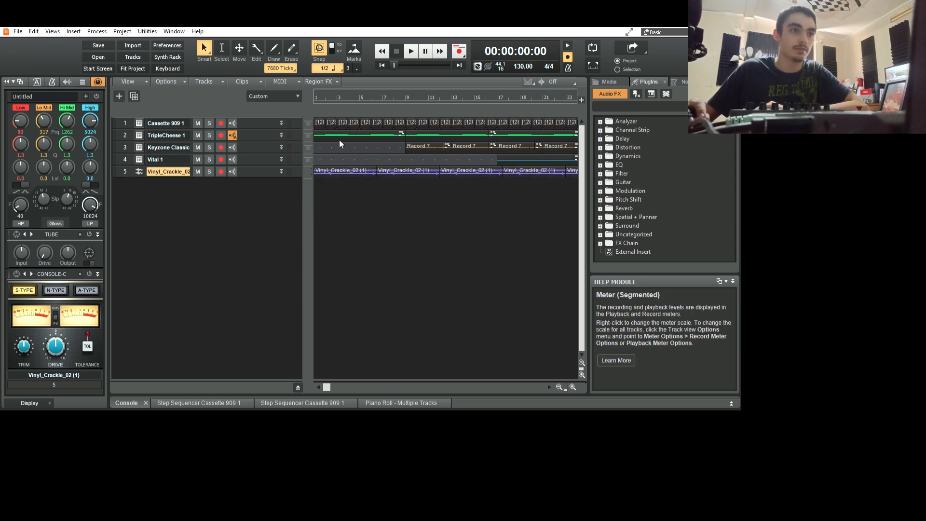
click(281, 135)
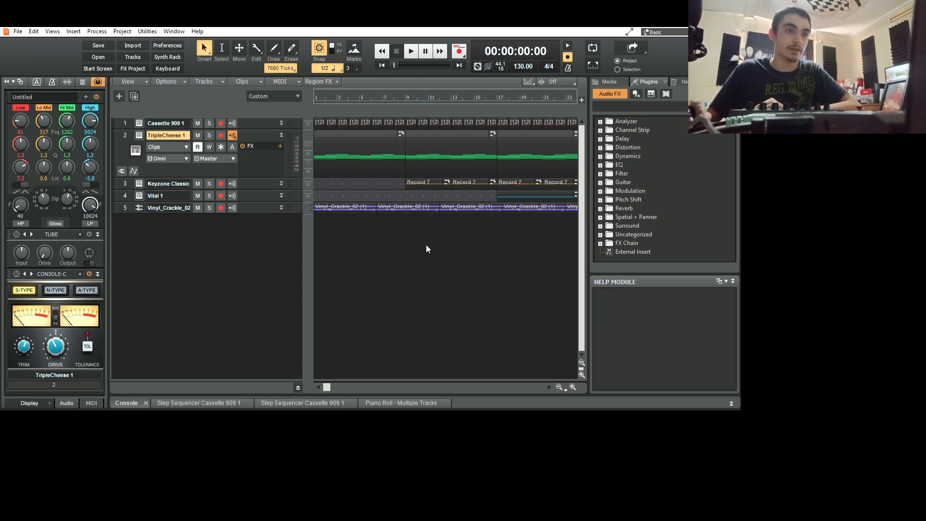
click(281, 135)
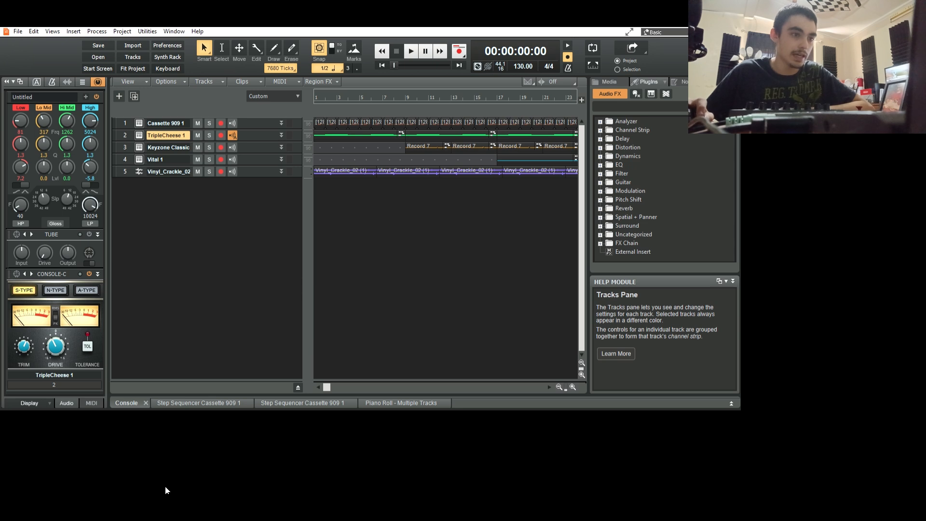
Look over the console's channel strips, collapse the MultiDock, and play the project from the start for a few seconds.
key(d)
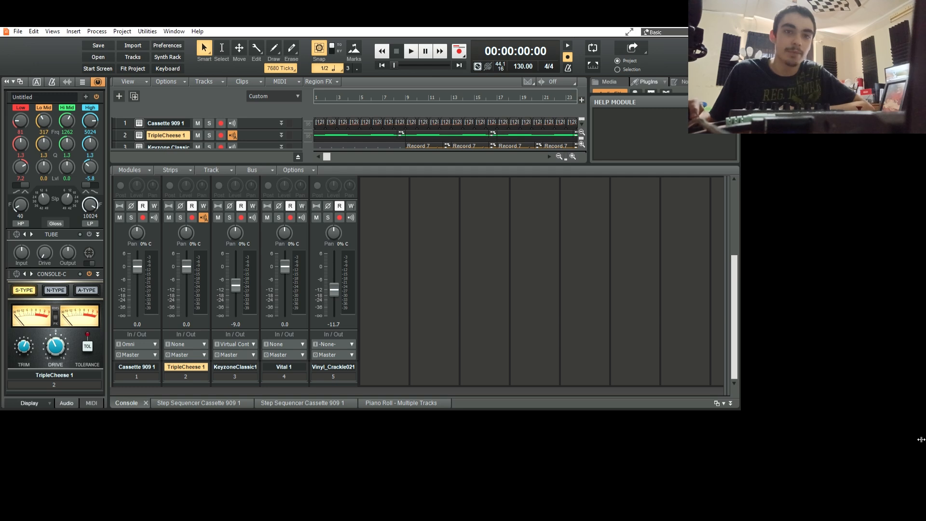
click(730, 403)
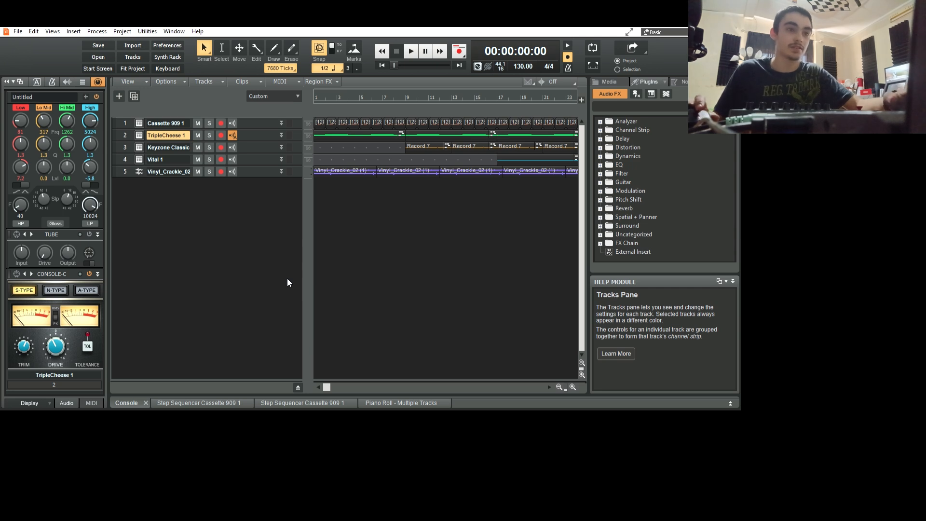
key(space)
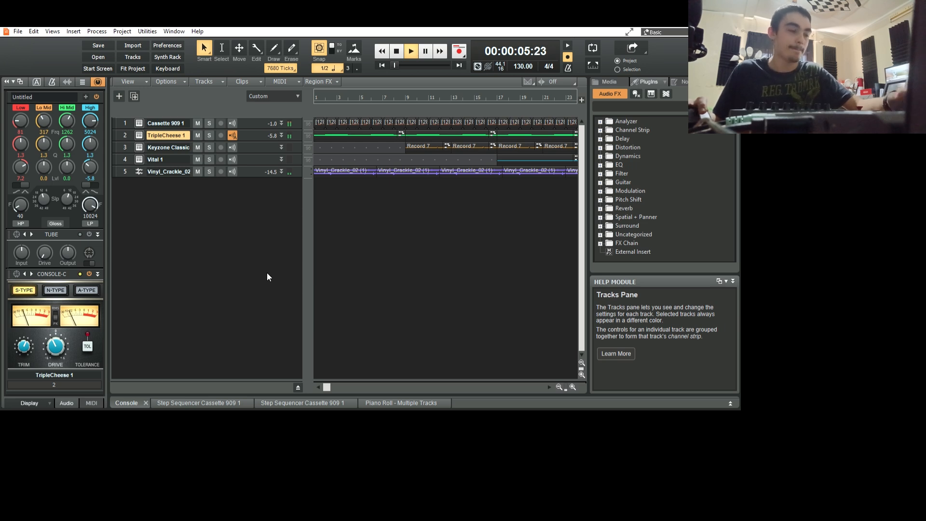
key(space)
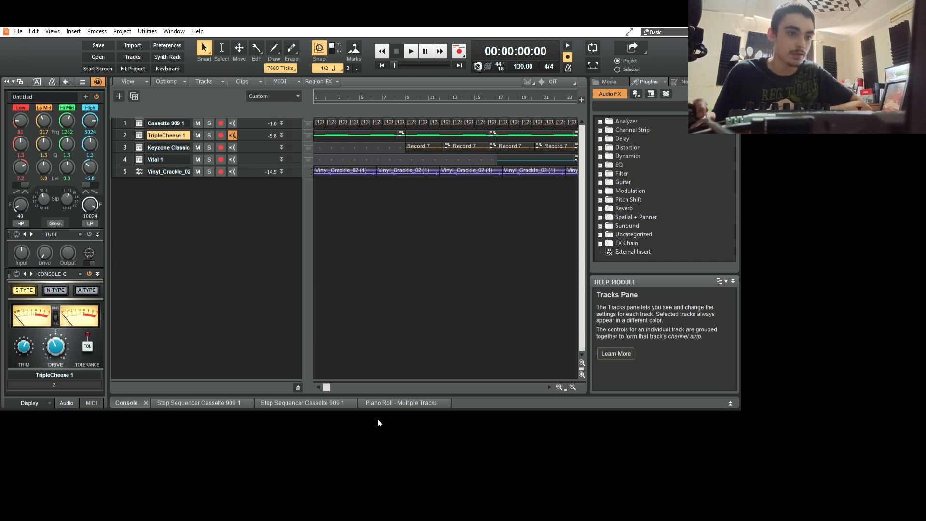
View the second Cassette 909 step sequencer pattern and the multiple-track piano roll, collapsing the MultiDock after each.
click(303, 403)
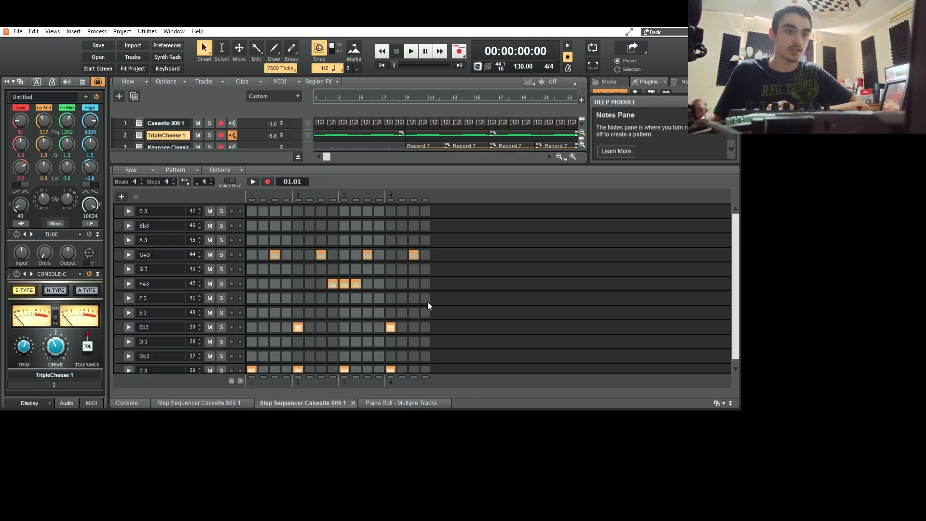
click(730, 403)
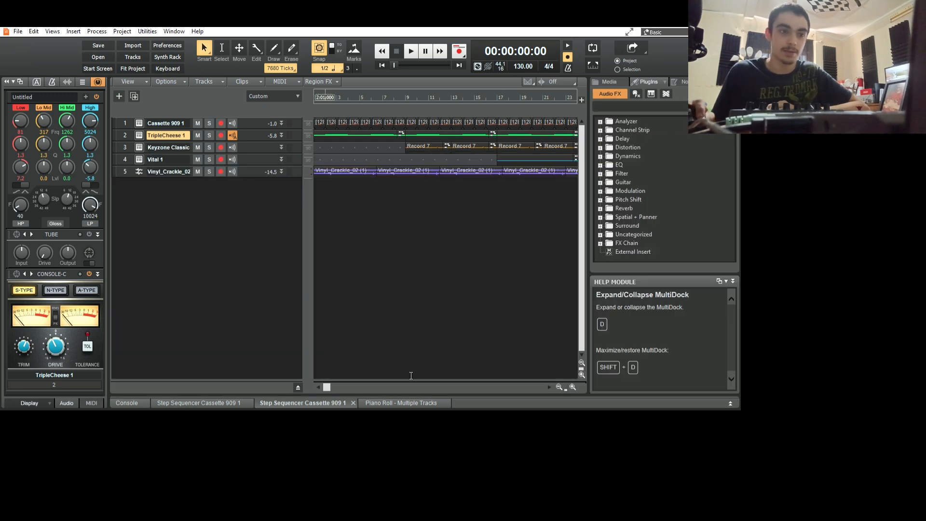
click(421, 403)
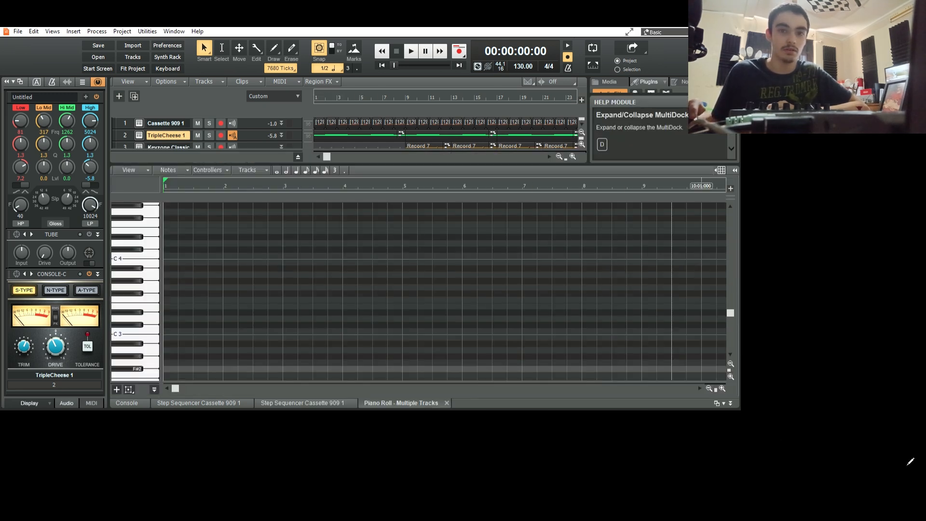
click(730, 403)
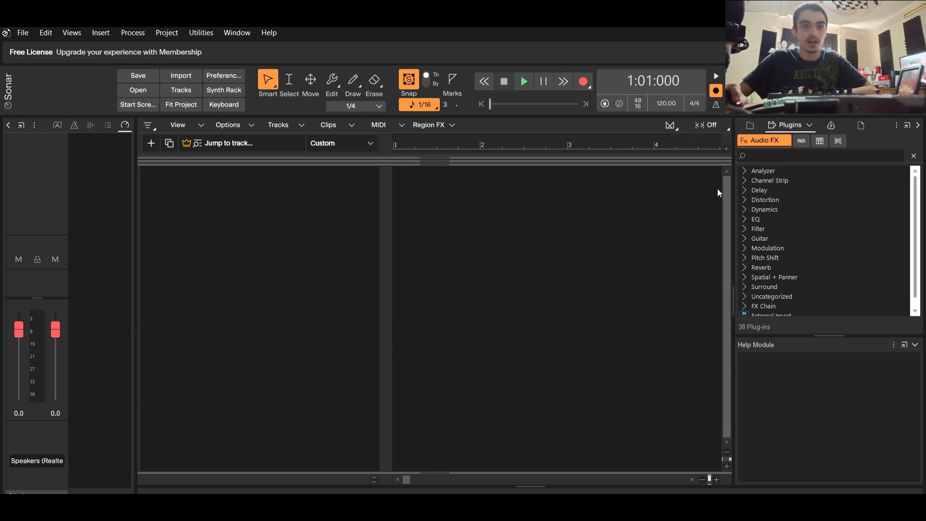
In Sonar, list the instrument plug-ins and delete both Attracktive tracks from the project.
click(819, 141)
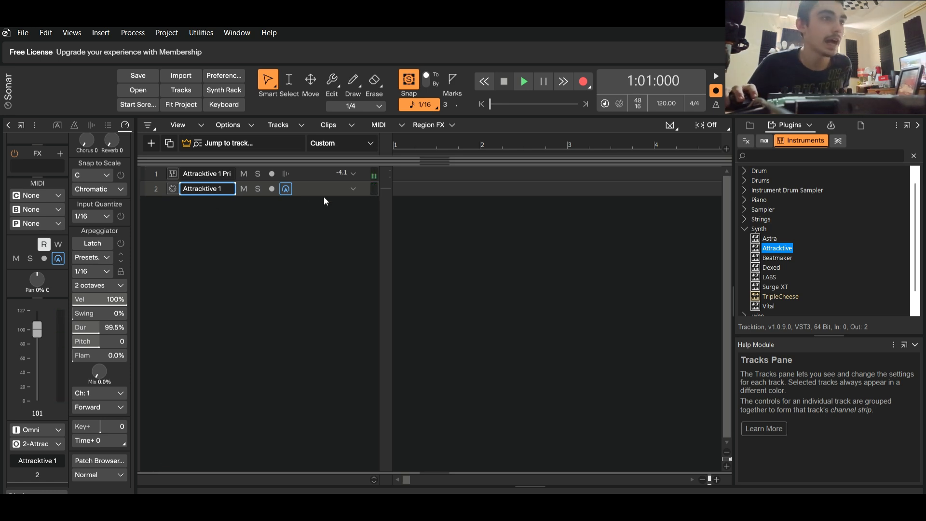
click(327, 177)
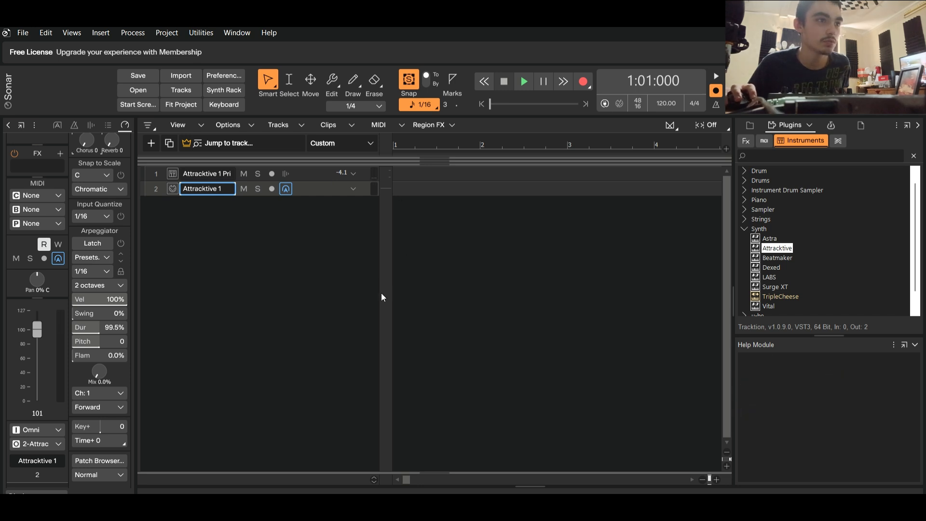
key(ctrl+Delete)
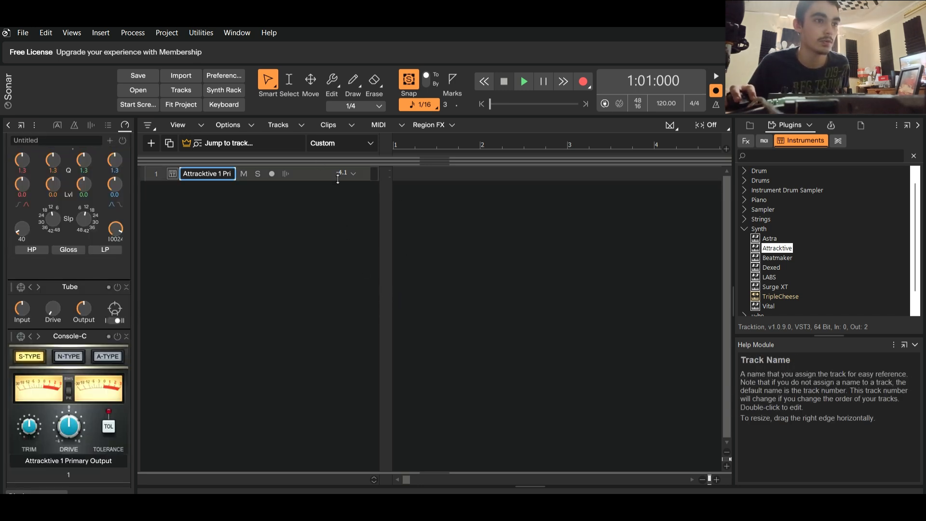
key(ctrl+Delete)
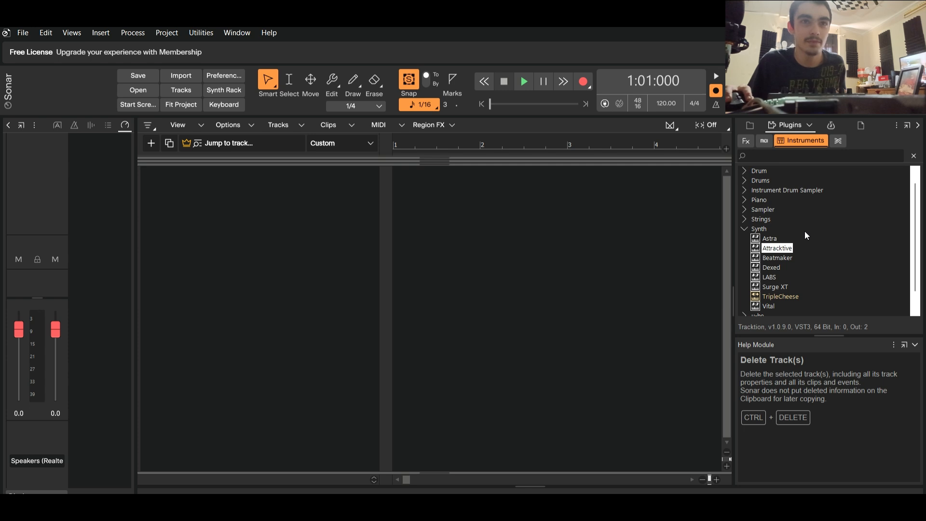
Add the Attracktive synth to the project as an instrument and open its MIDI track in the piano roll.
drag(776, 248, 236, 191)
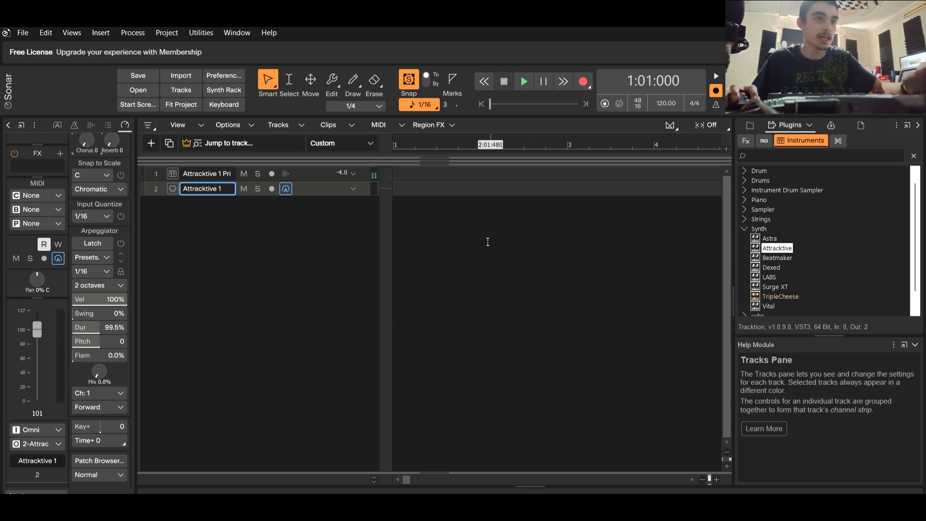
double_click(457, 183)
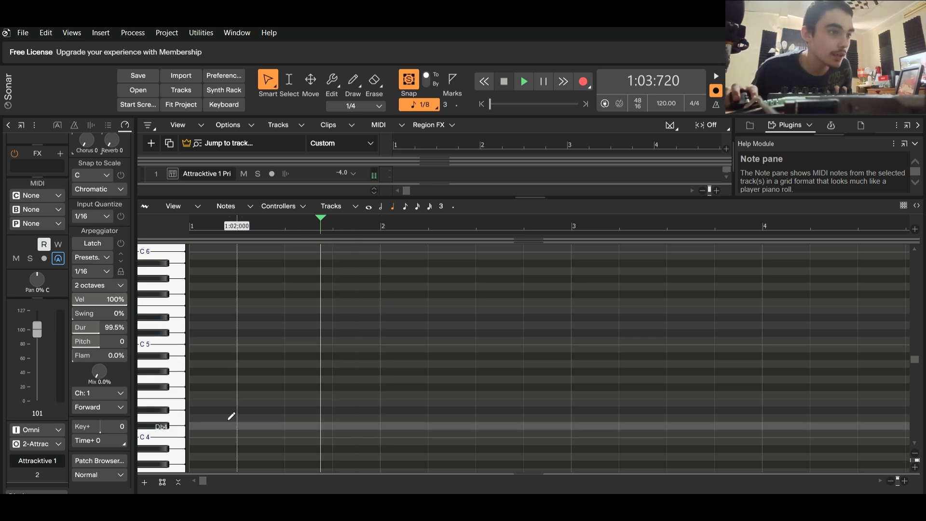
Draw whole-note chords across measures 1 to 4, starting from C4 and ending with E4, G4, B4 and D5.
click(207, 432)
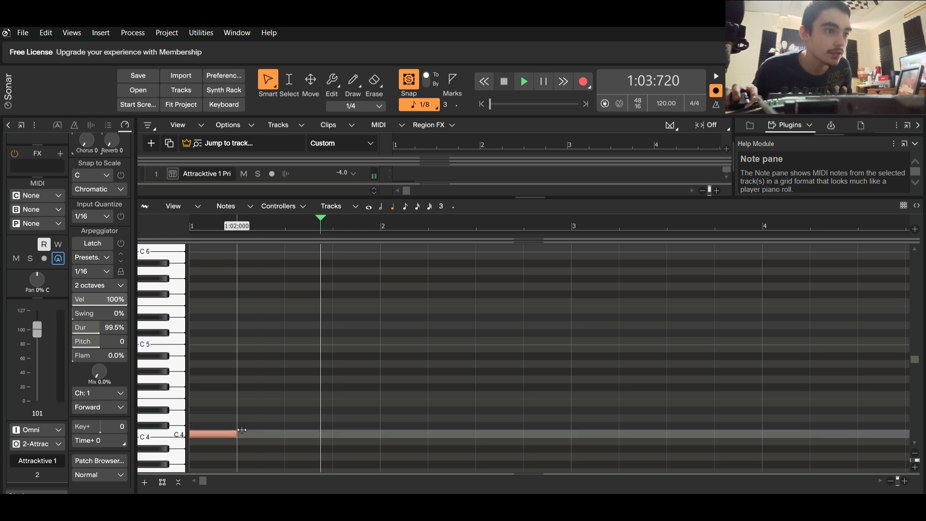
drag(254, 430, 386, 435)
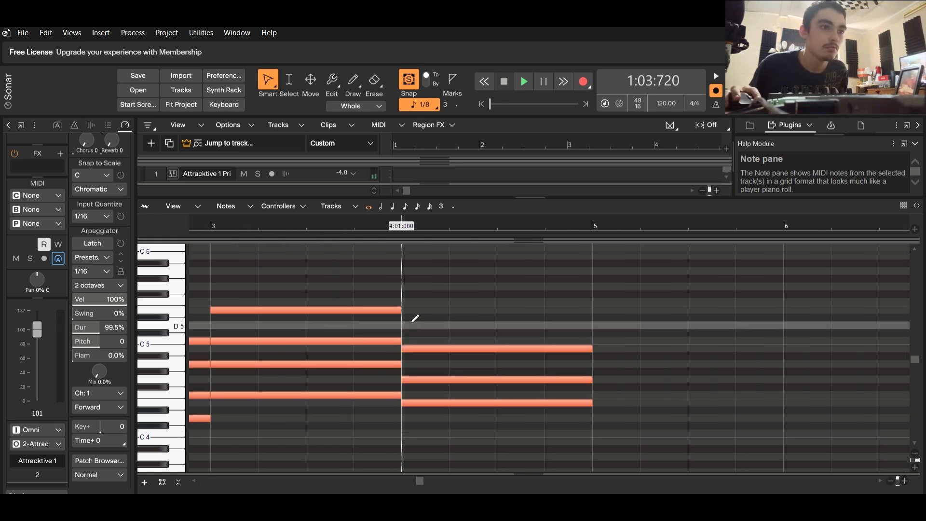
click(414, 323)
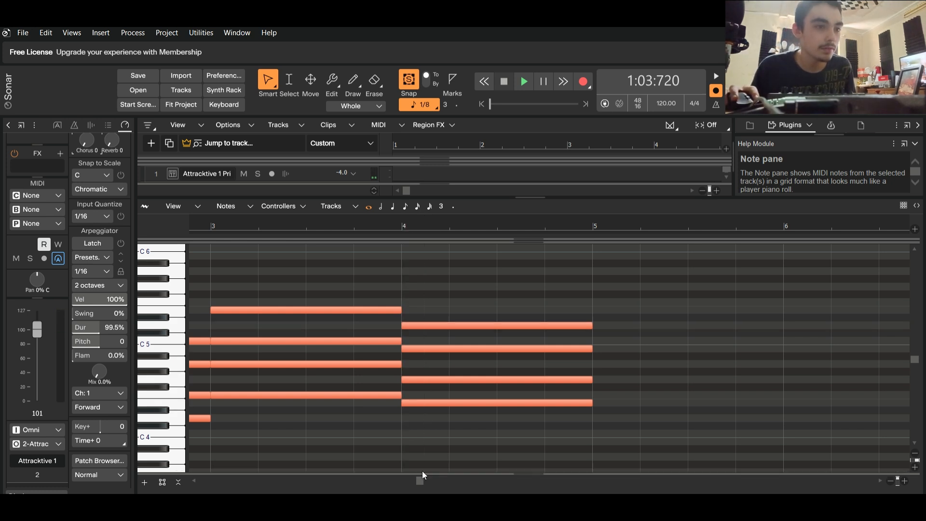
drag(420, 478, 216, 476)
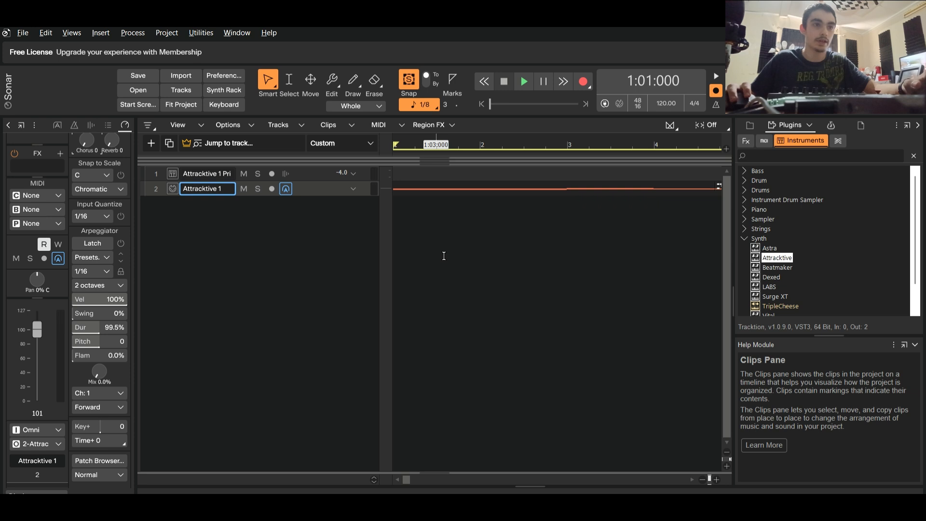
Play back the Attracktive chord clip from measure 1 with the whole clip in view, and stop playback.
scroll(444, 256, down, 1)
key(space)
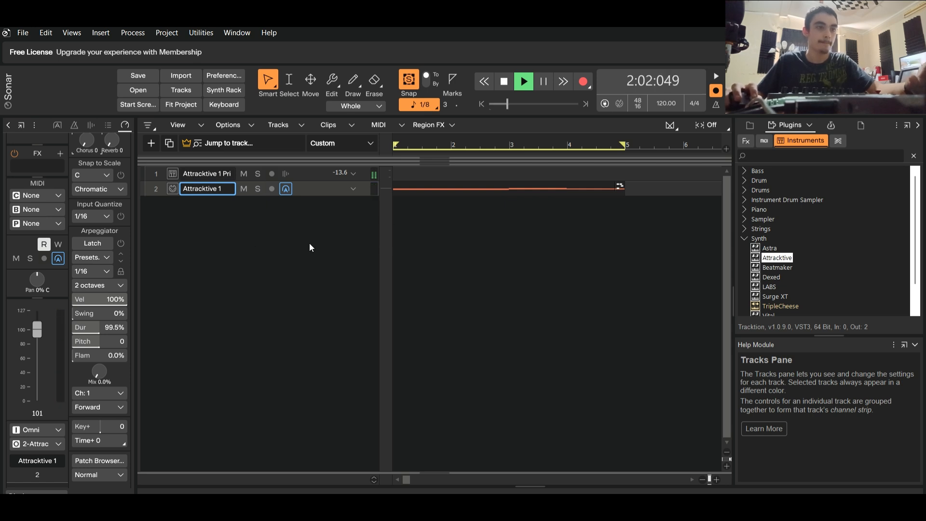
key(space)
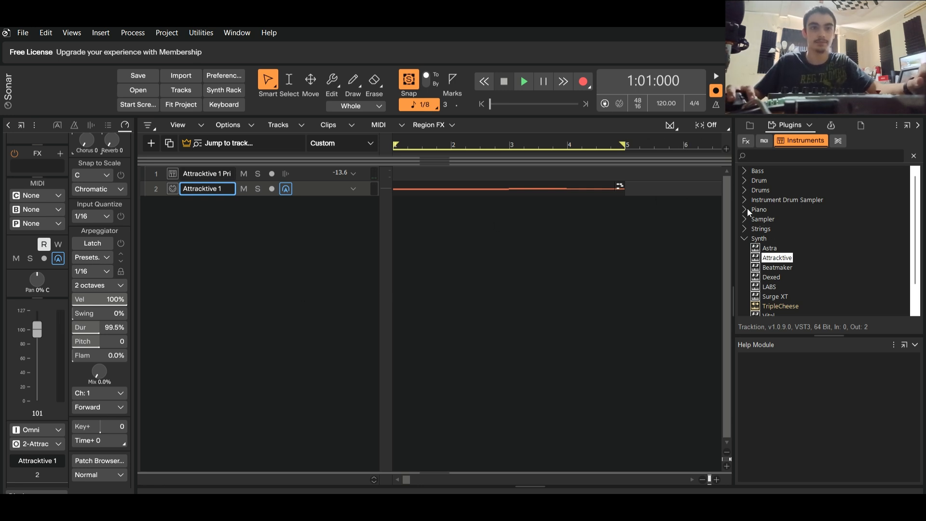
Add the Cassette 909 drum machine from the Uncategorized instruments below the Attracktive tracks and show the console.
click(744, 237)
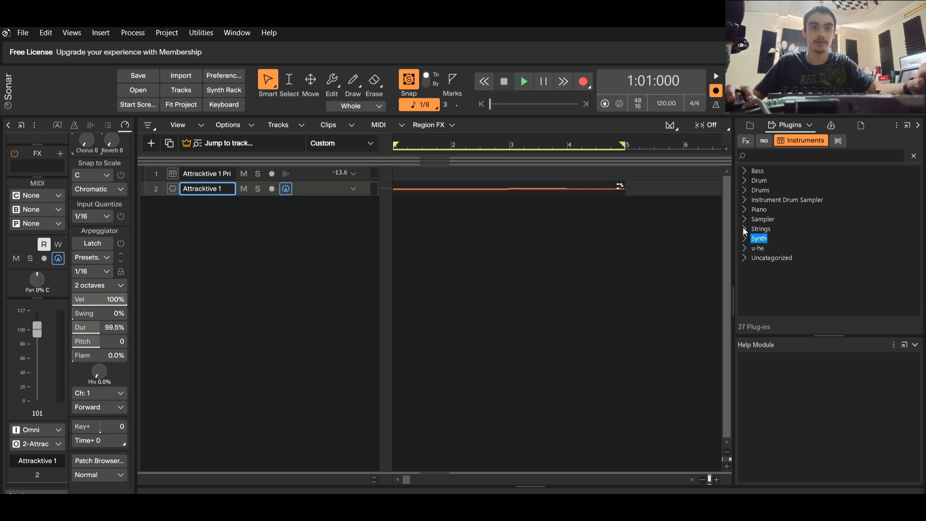
click(743, 257)
click(766, 239)
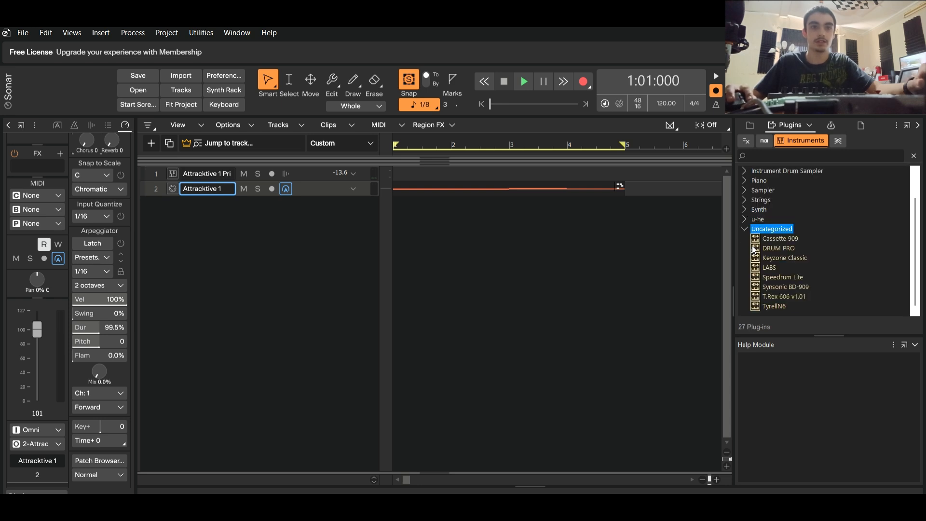
drag(710, 226, 185, 226)
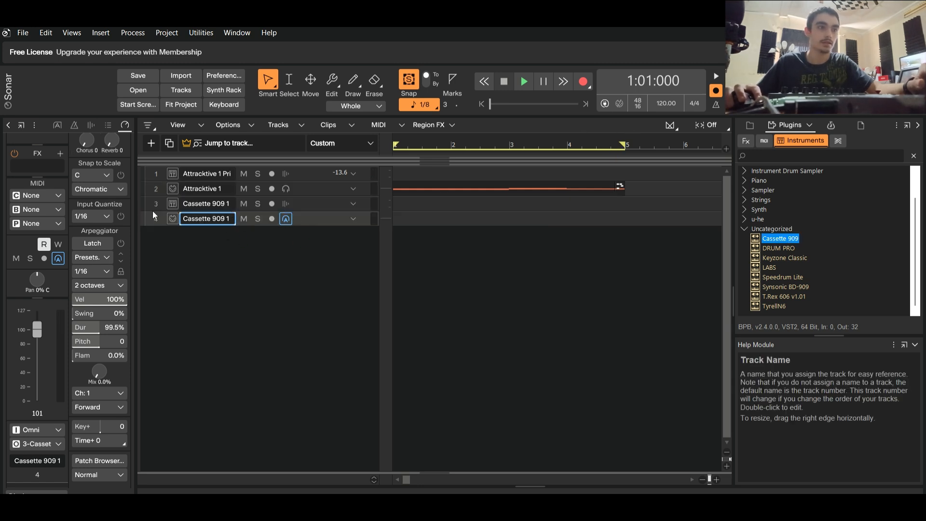
click(155, 490)
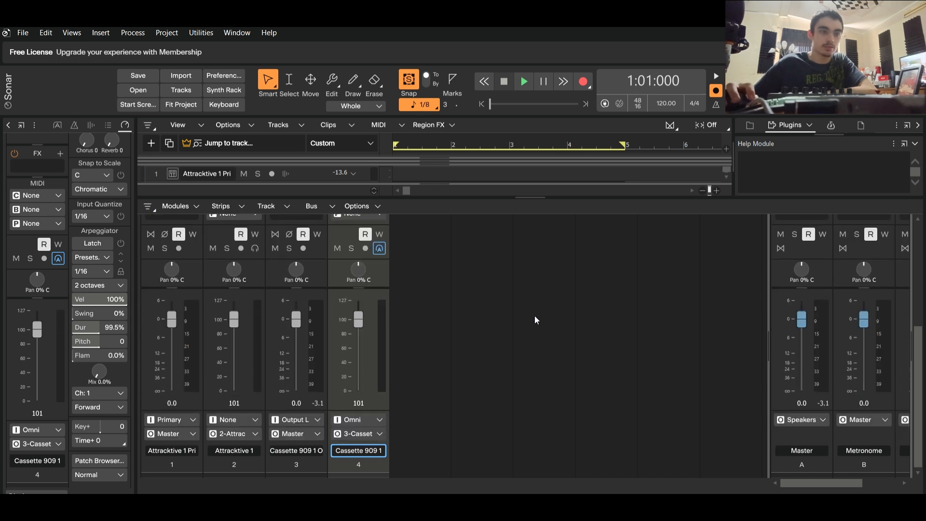
Program Cassette 909 C3 hits on beats 1 to 4 in the step sequencer and return to the full tracks view.
drag(847, 481, 808, 470)
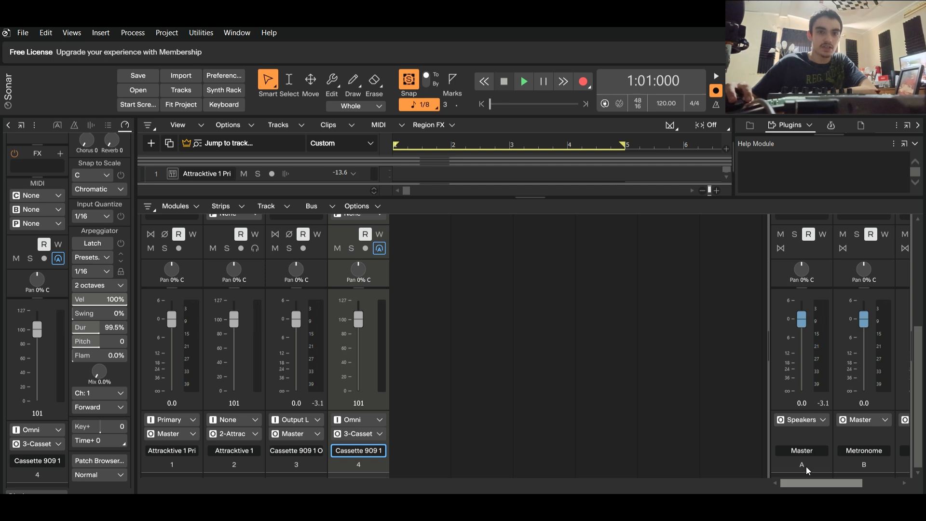
drag(816, 481, 785, 483)
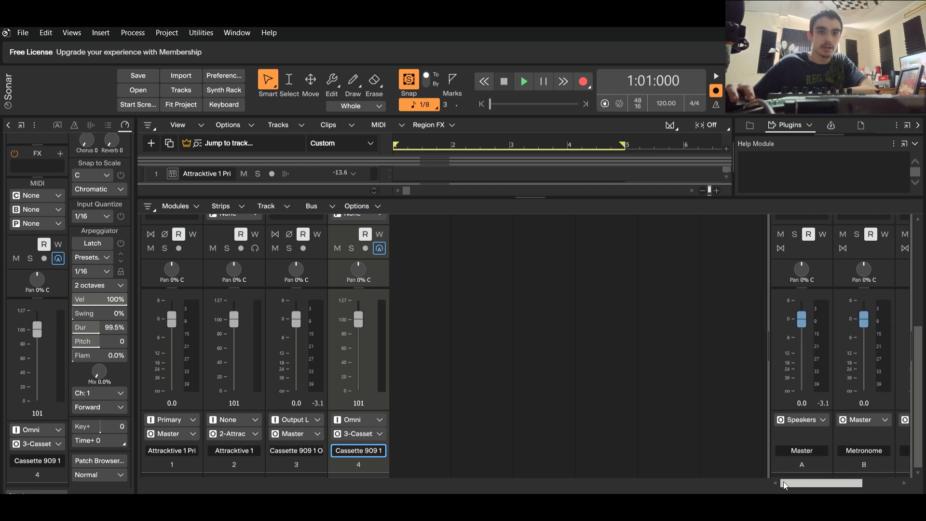
click(917, 485)
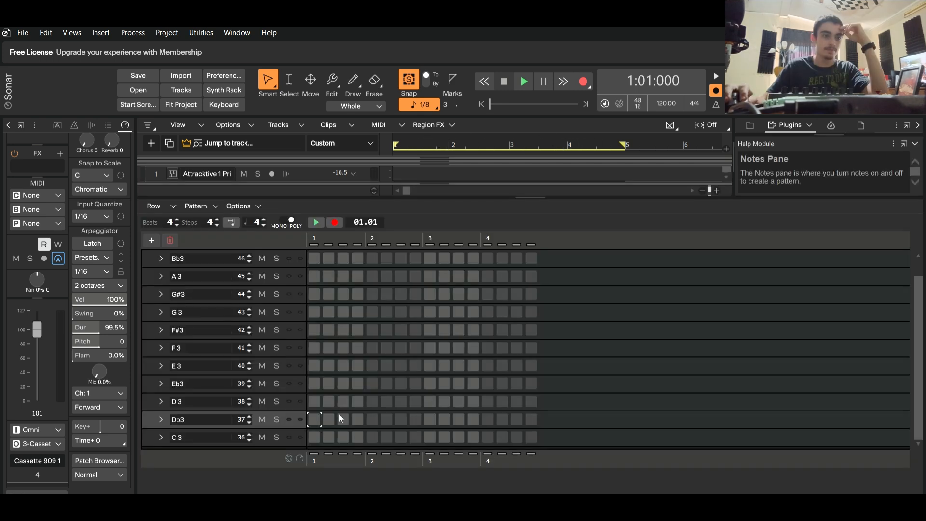
click(315, 436)
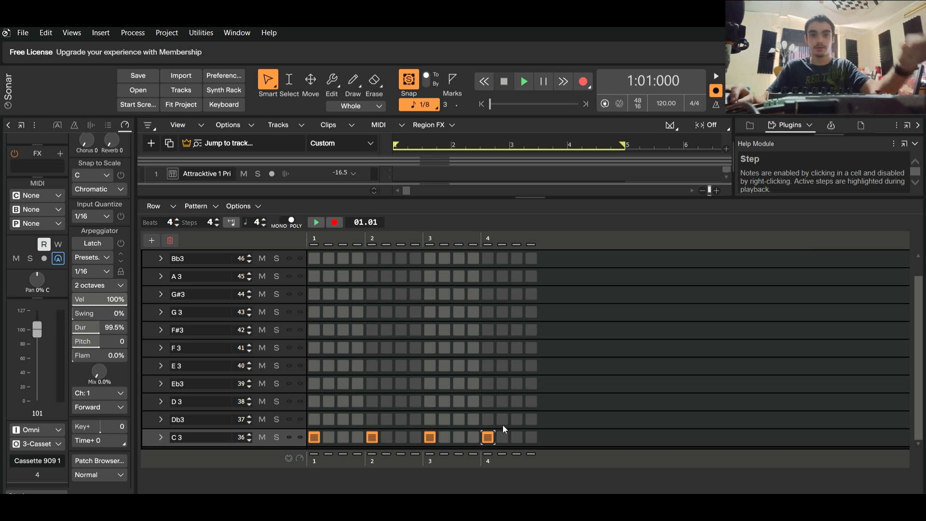
click(917, 489)
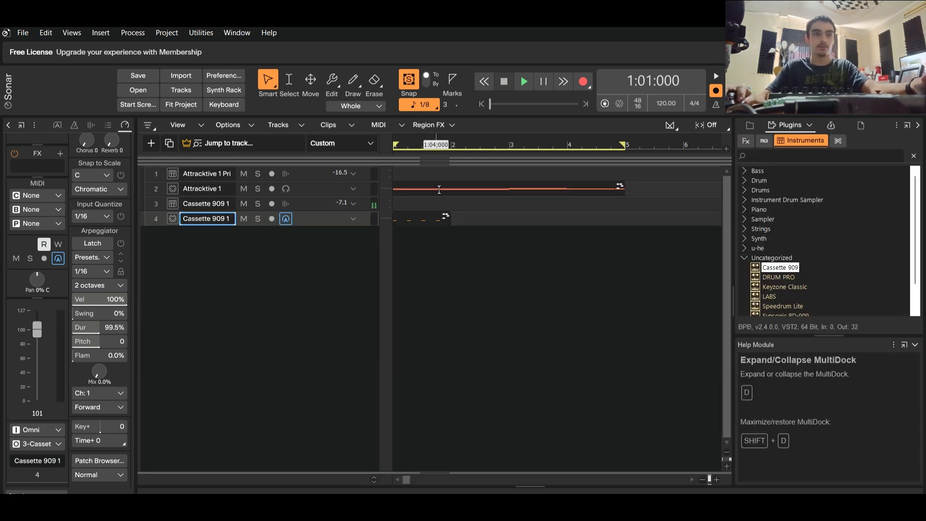
Duplicate the one-measure Cassette 909 clip three times to fill measures 1 to 4, and start playback.
click(434, 213)
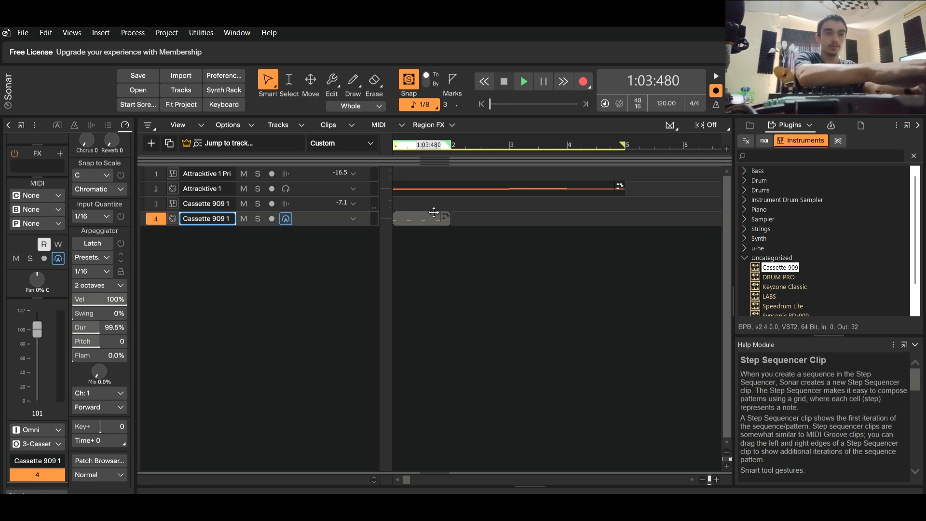
key(ctrl+d)
key(ctrl+d)
key(ctrl+d)
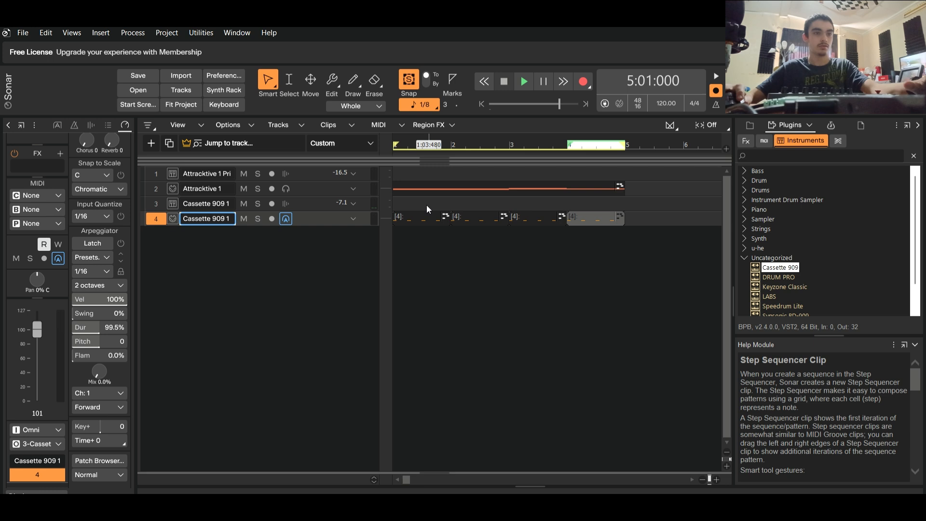
key(space)
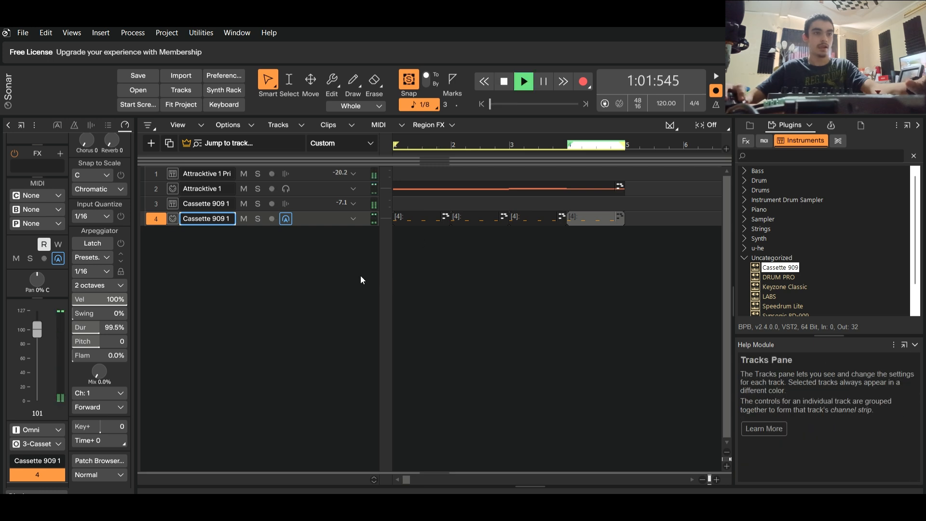
Open the first Cassette 909 clip in the step sequencer with its lowest note rows in view.
click(425, 217)
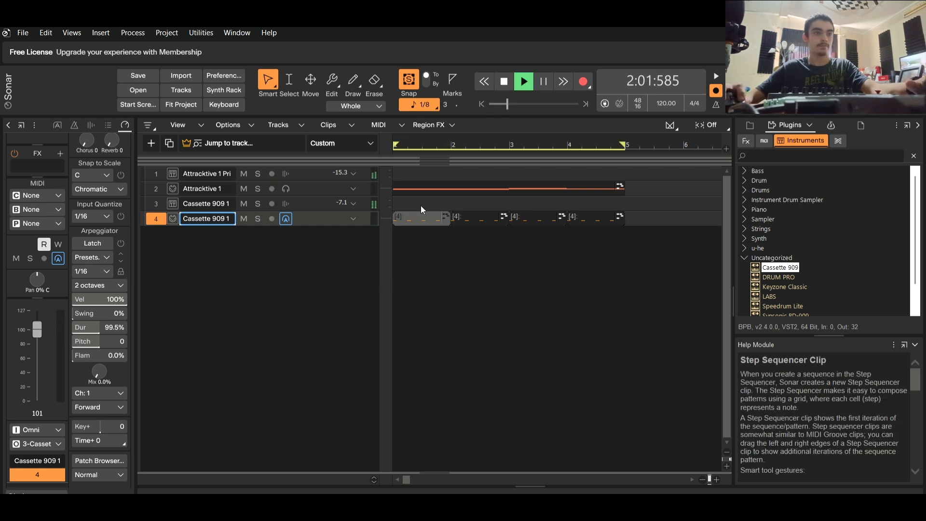
double_click(424, 218)
scroll(554, 341, down, 1)
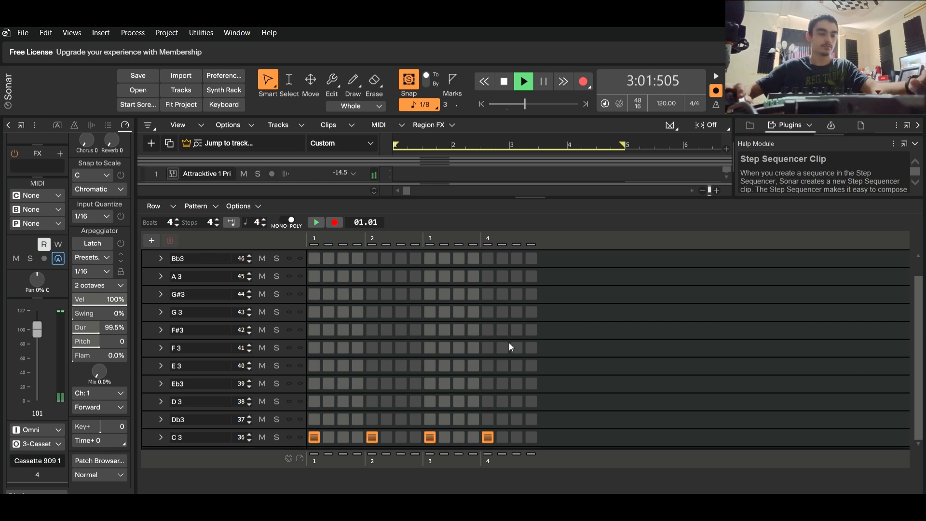
Try D3 and Eb3 hits on the third step of the beats during playback, and clear them again.
click(342, 397)
right_click(342, 397)
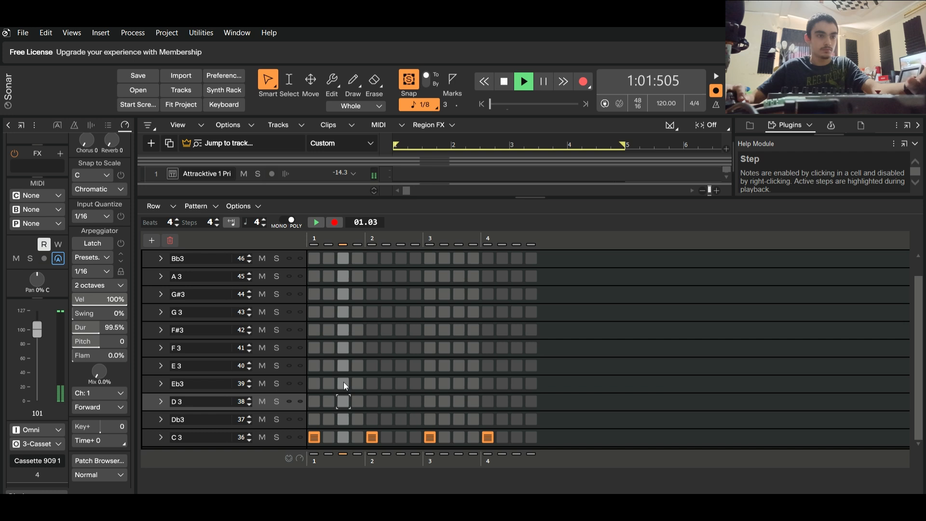
click(344, 373)
right_click(343, 373)
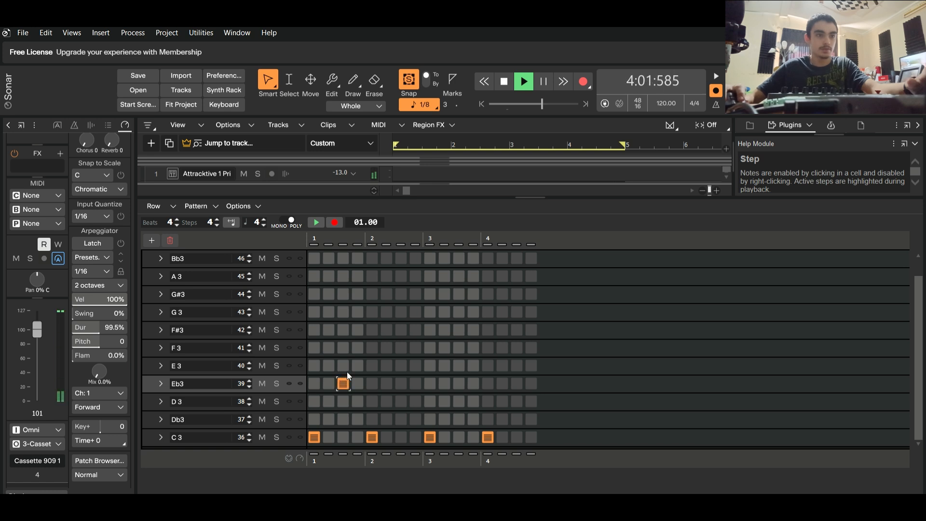
click(401, 383)
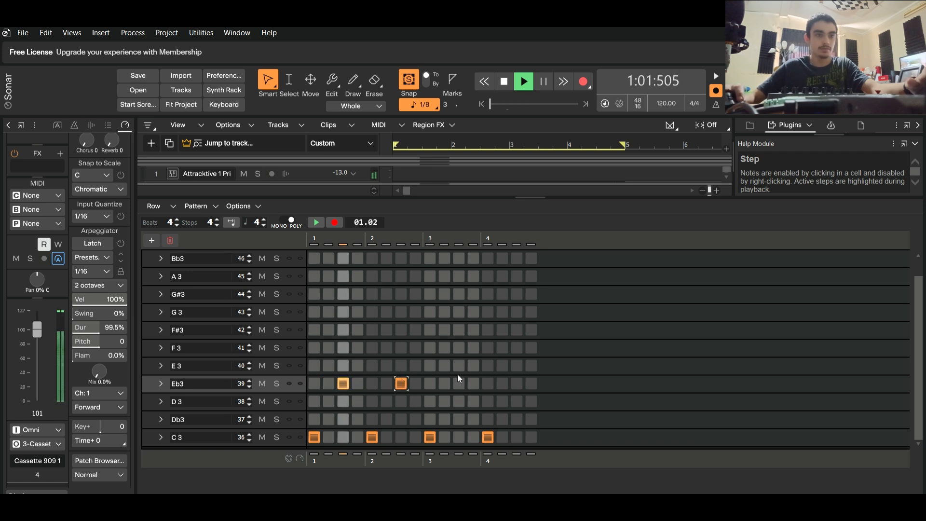
click(458, 383)
click(516, 383)
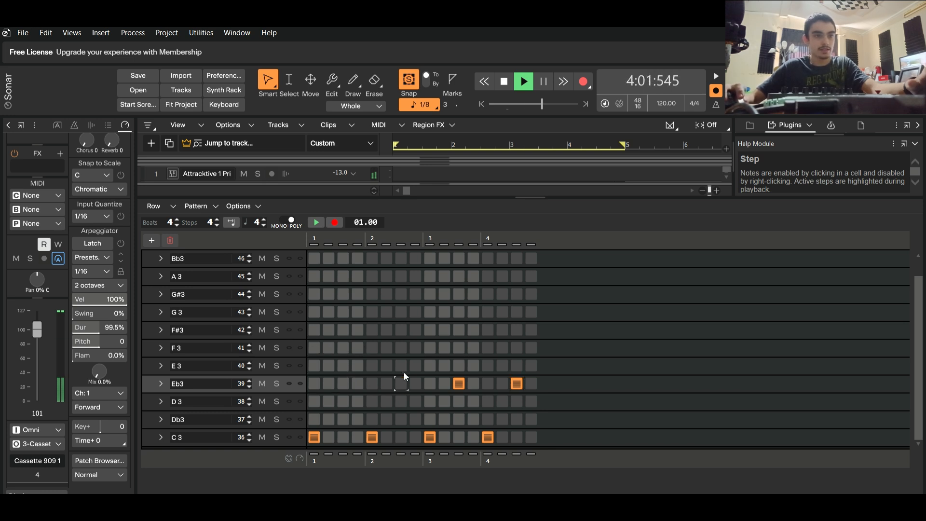
right_click(458, 375)
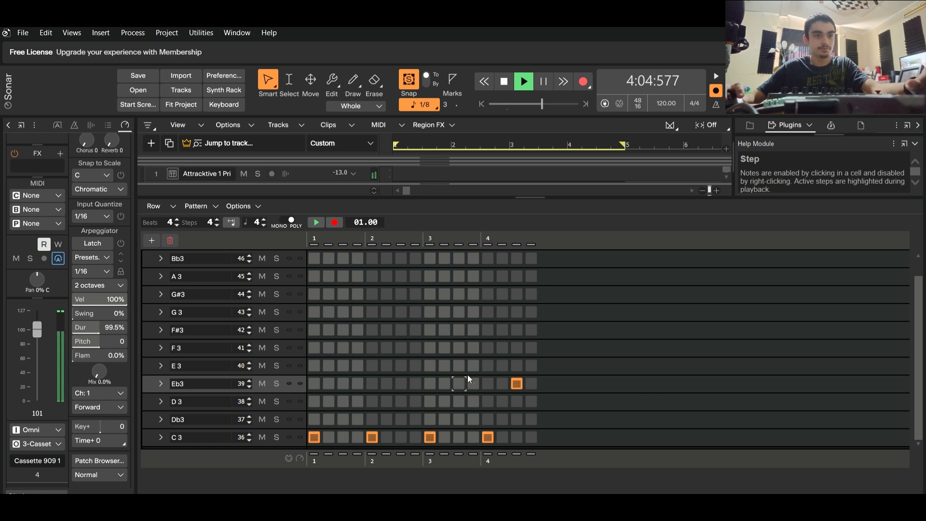
right_click(517, 370)
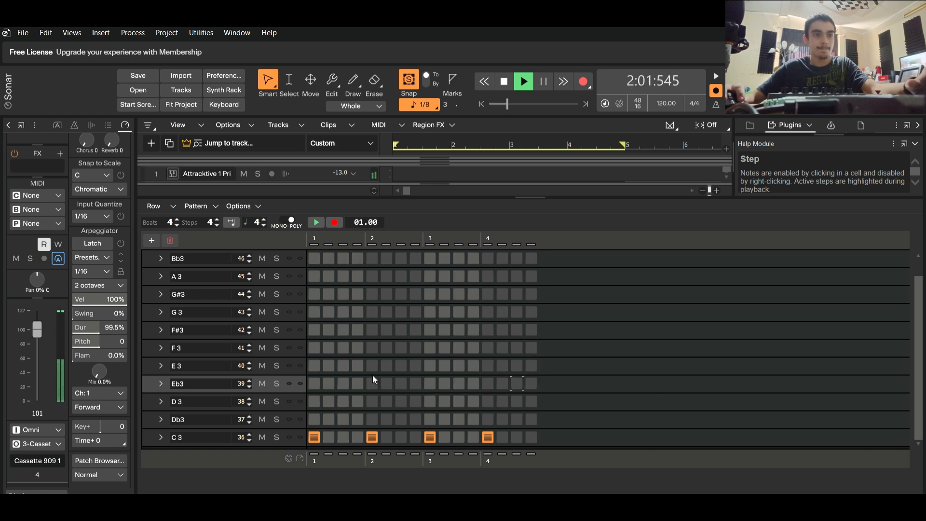
Add Eb3 hits on beats 2 and 4 and F#3 hits on the third step of every beat, and close the step sequencer.
click(488, 380)
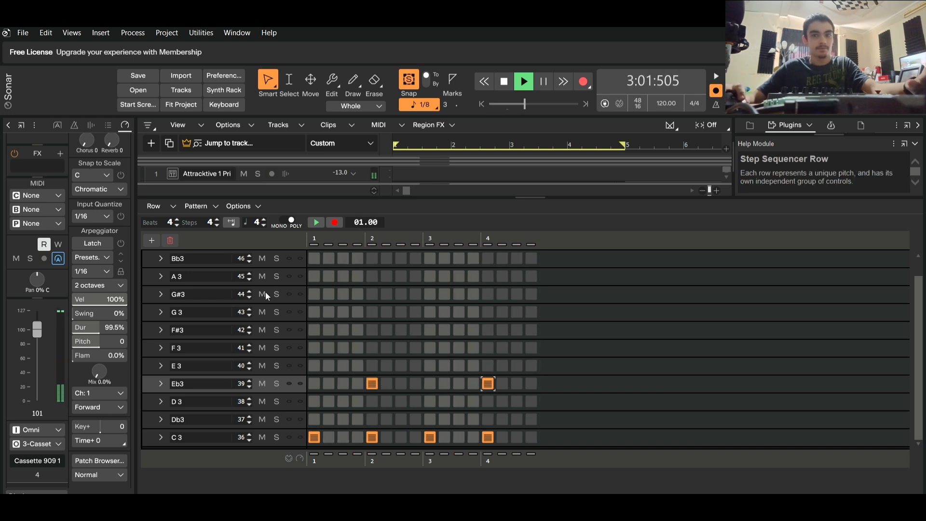
click(330, 328)
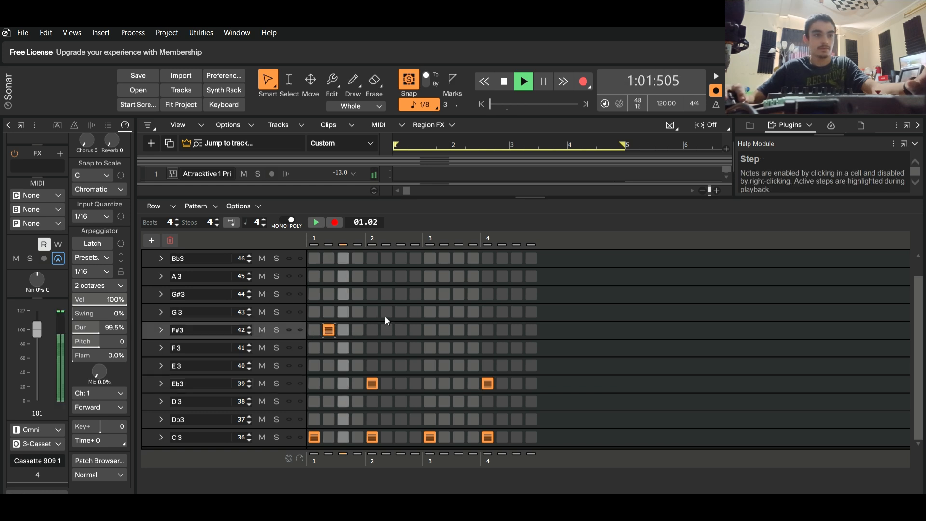
right_click(329, 326)
click(343, 319)
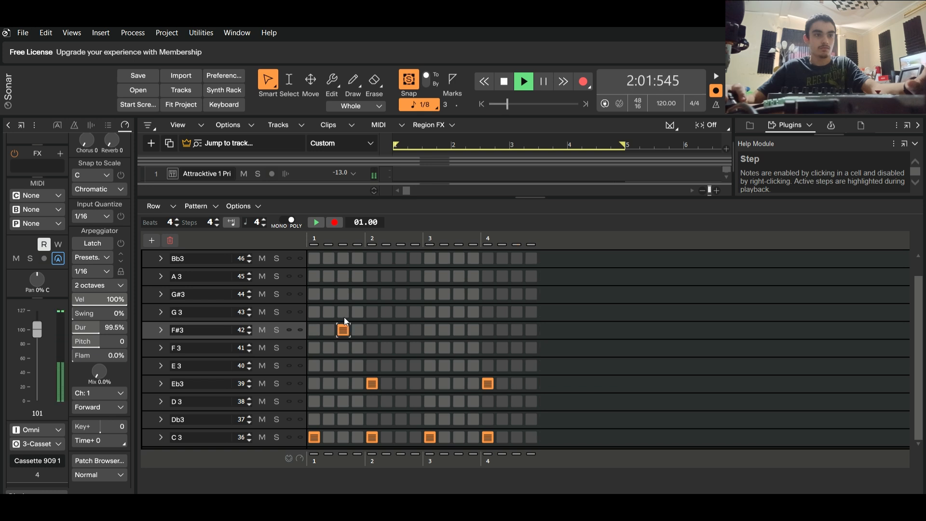
click(387, 327)
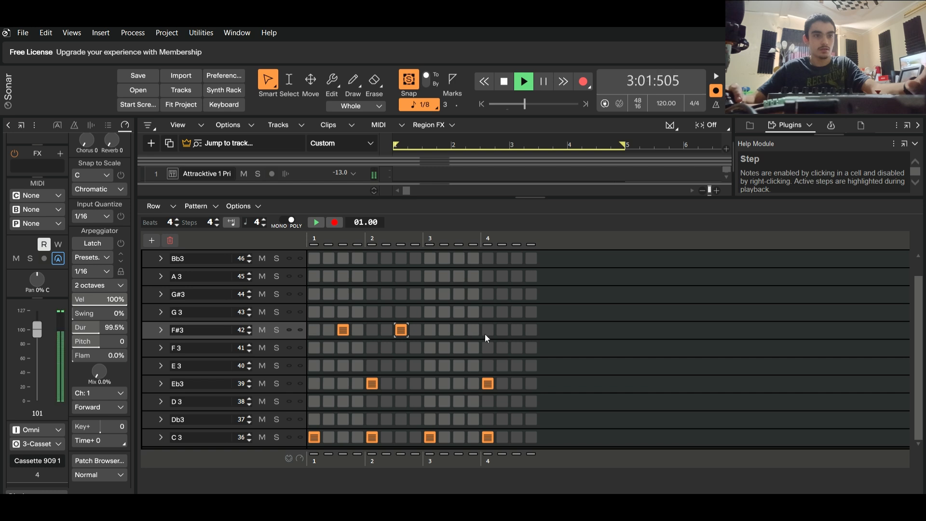
click(459, 329)
click(515, 329)
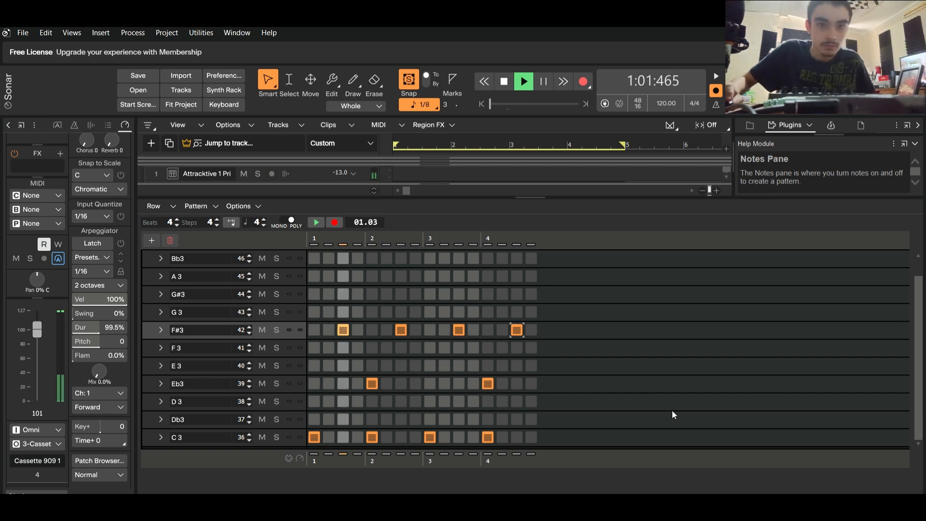
key(d)
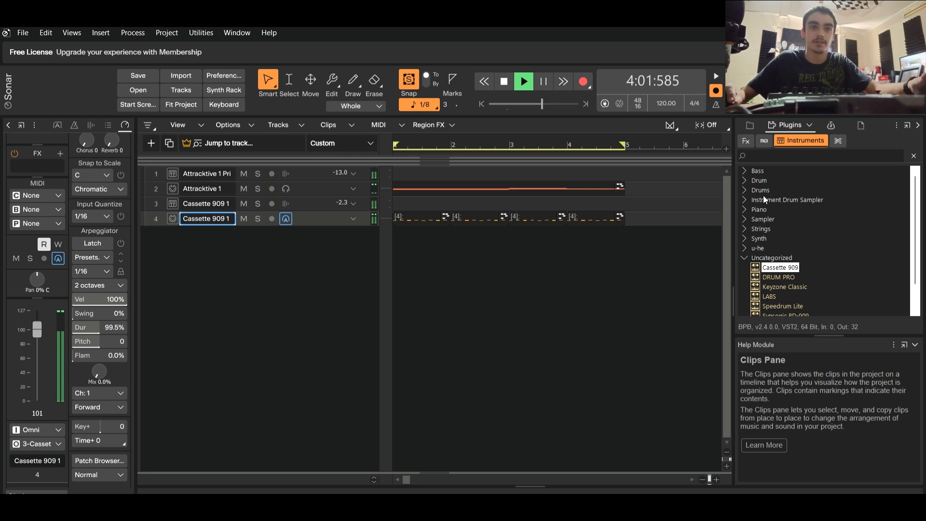
Expand the Synth instrument category and lower the Cassette 909 output track's volume to about -2.9 dB in the console.
click(745, 256)
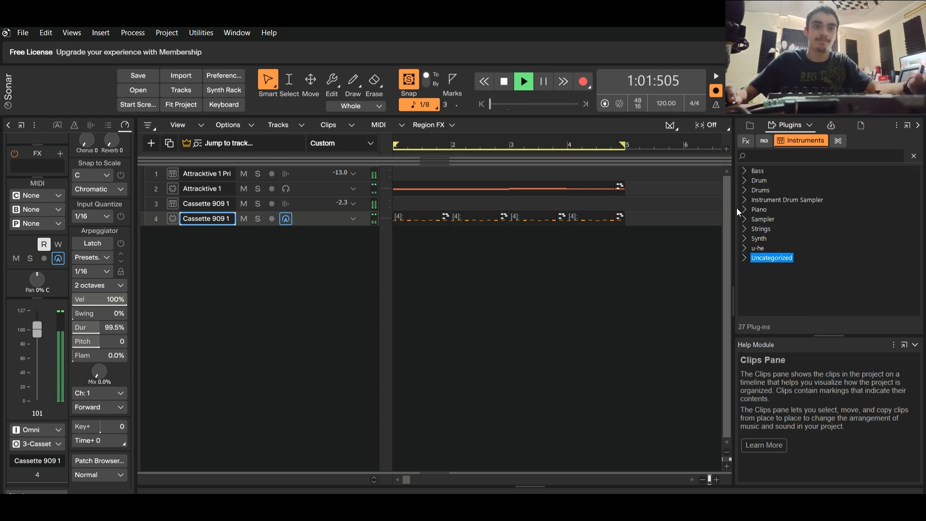
click(744, 238)
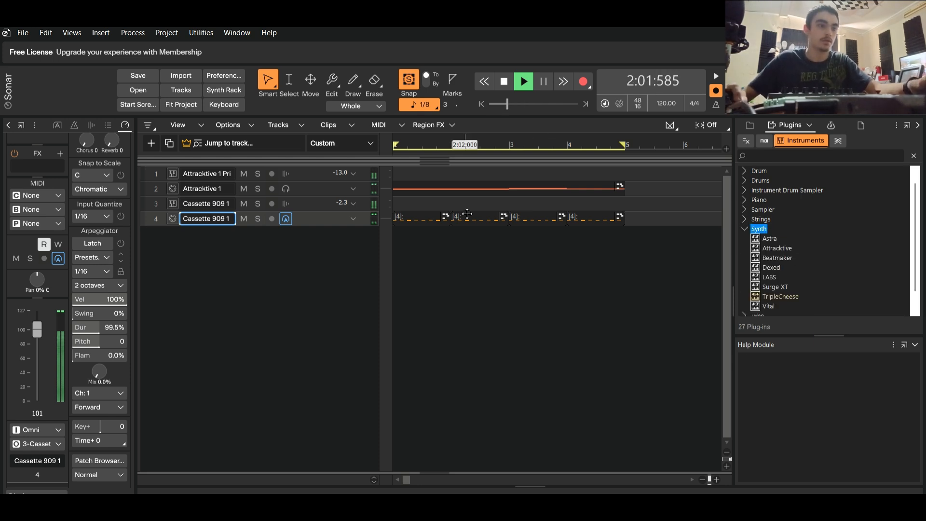
click(161, 485)
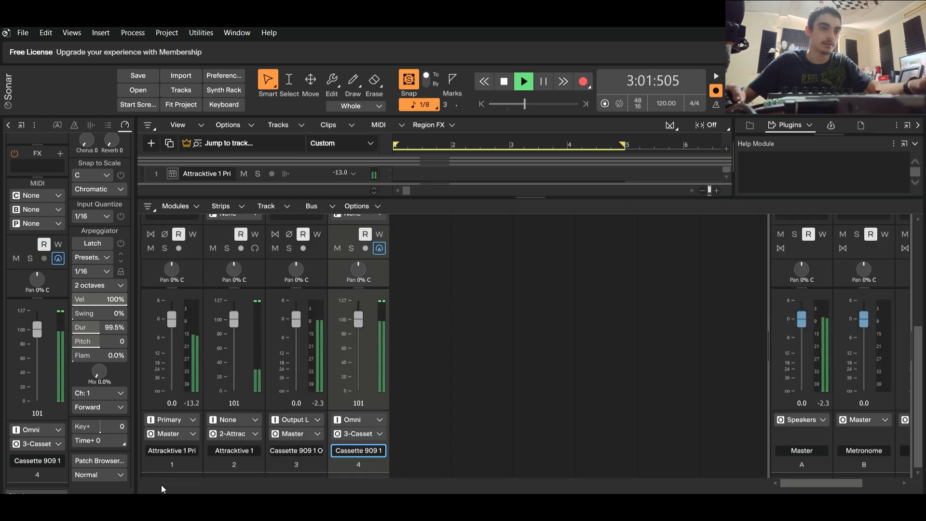
drag(296, 319, 296, 327)
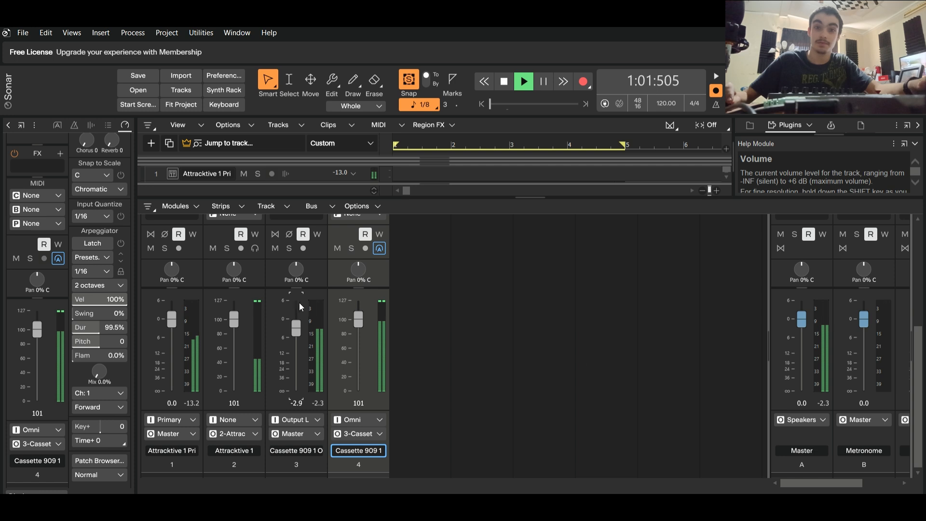
click(914, 489)
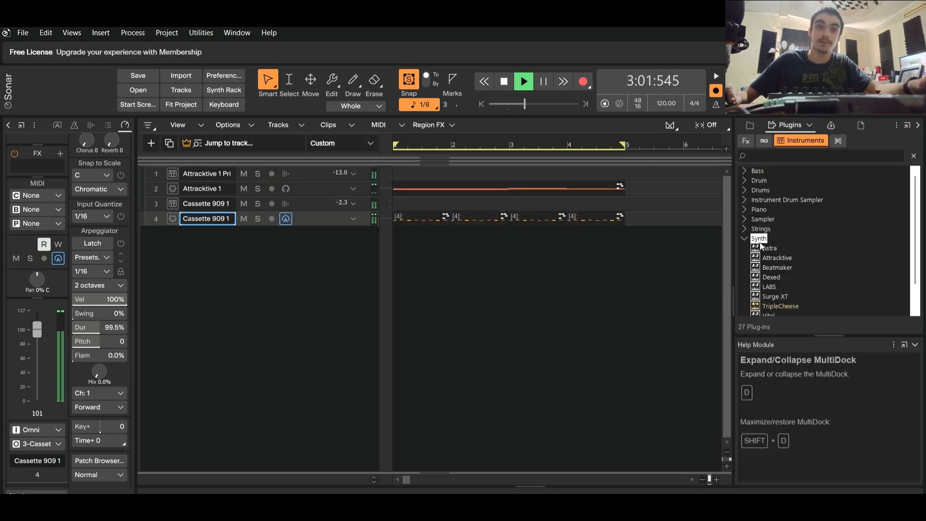
Add a second Attracktive synth below the Cassette 909 tracks, and briefly play back the project.
click(769, 257)
drag(760, 243, 251, 257)
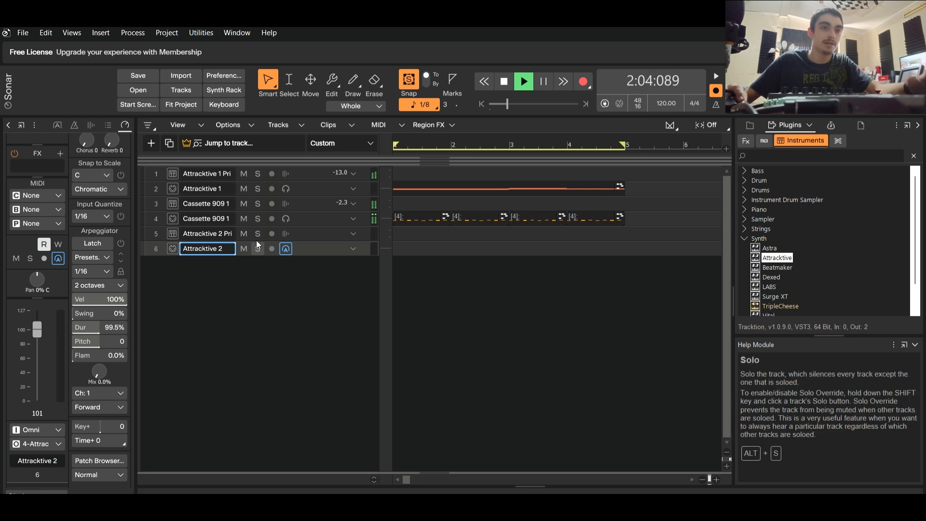
key(space)
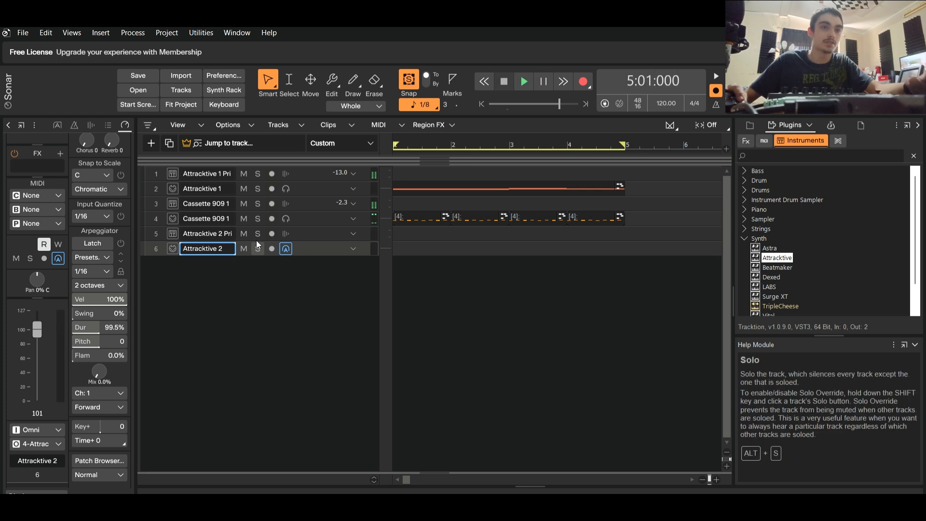
key(space)
key(space)
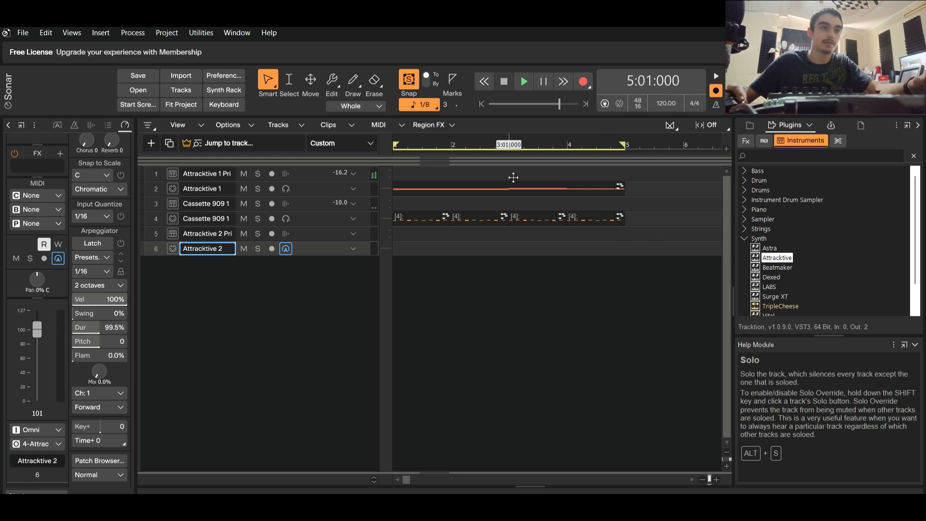
Expand the second Attracktive's output track, insert TDR Nova in its effects, and play back the project briefly.
click(396, 192)
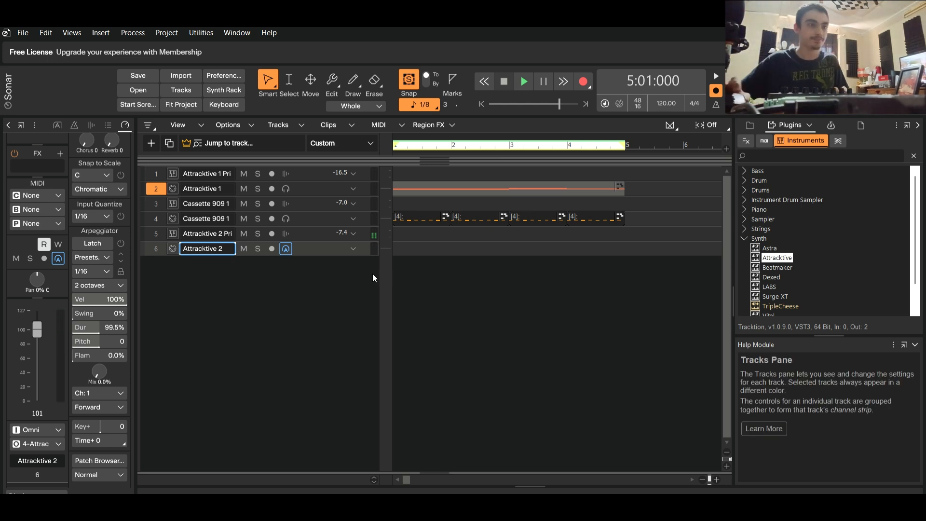
click(353, 232)
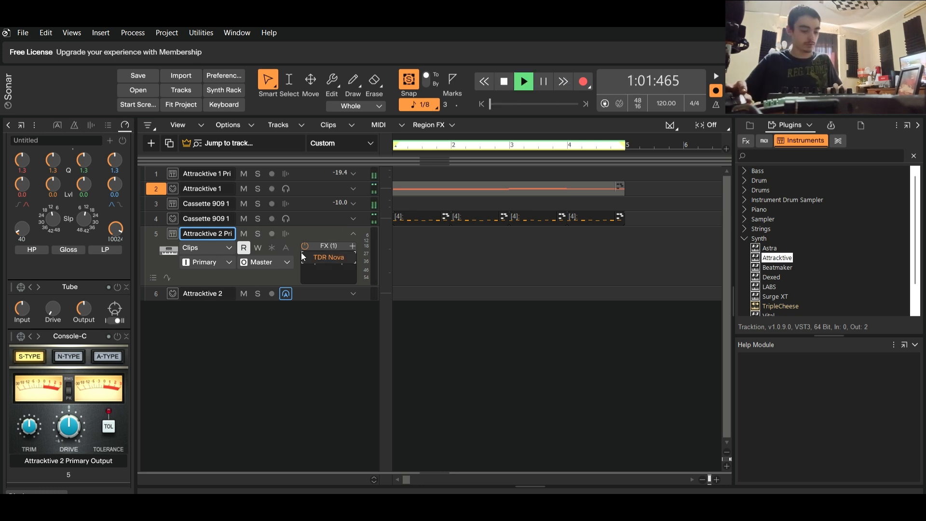
key(space)
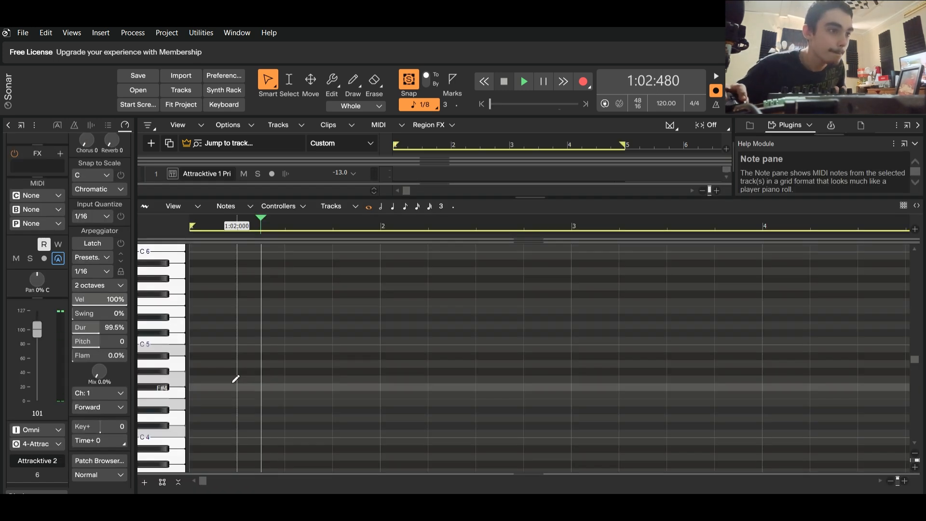
Draw four one-measure chords for Attracktive 2 in measures 1 to 4, C4-E4-G4-B4, D4-F4-A4-C5, F4-A4-C5-E5 and E4-G4-B4-D5, and close the note editor.
click(196, 430)
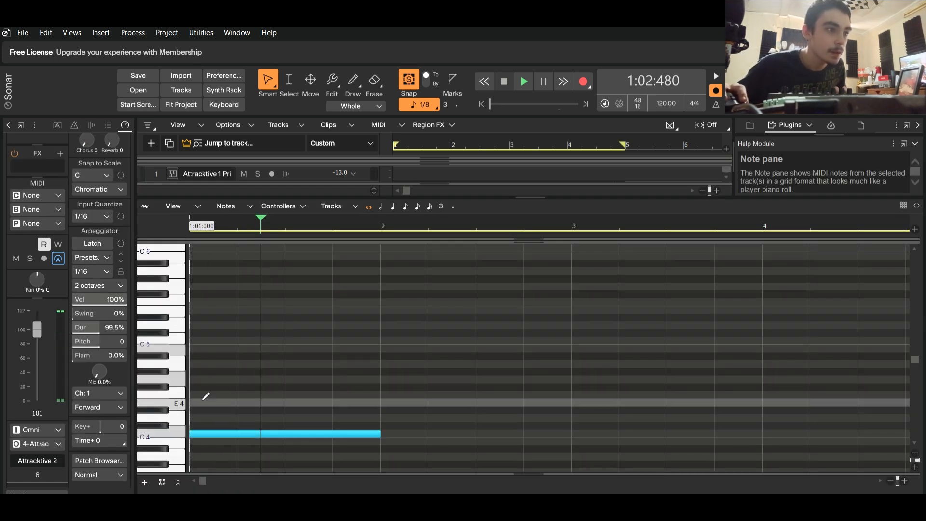
click(204, 402)
click(204, 379)
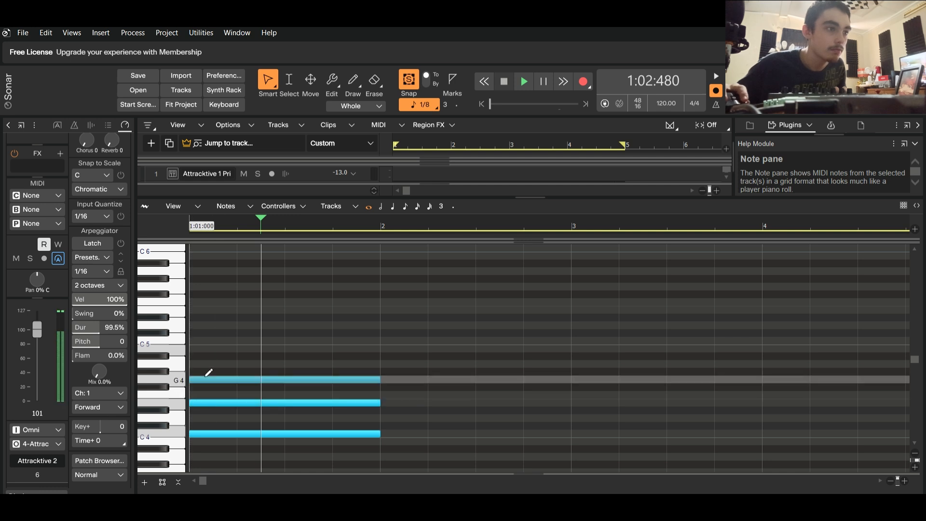
click(207, 348)
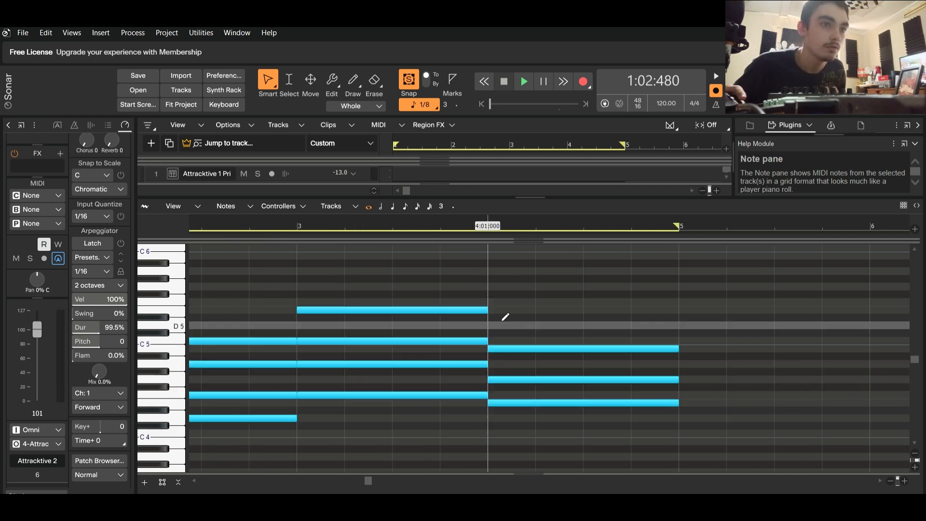
click(495, 325)
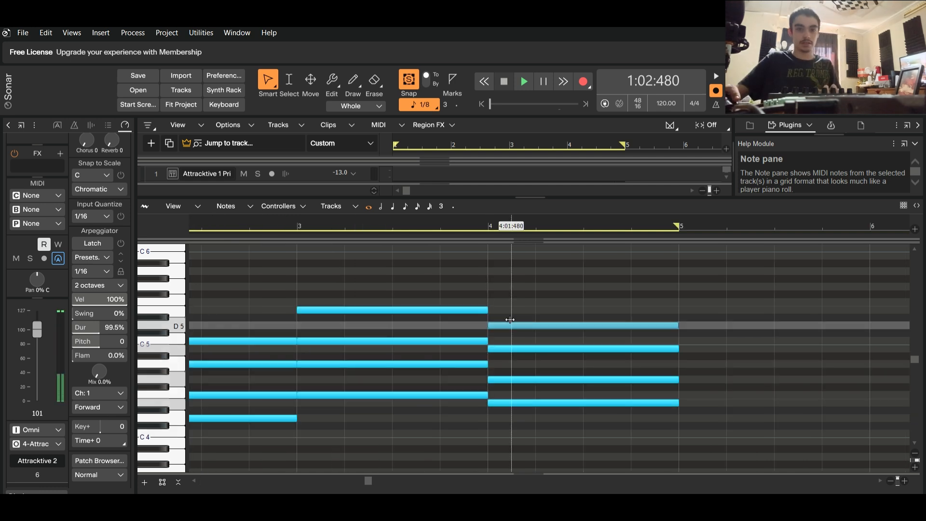
click(910, 489)
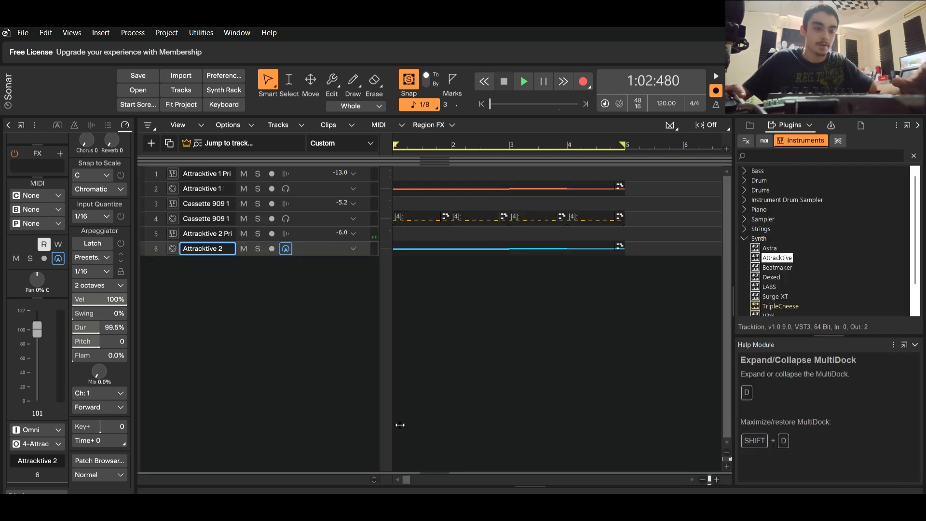
Play the project and raise the second Attracktive's output track volume to about 1.0 dB in the console, closing the console when done.
key(space)
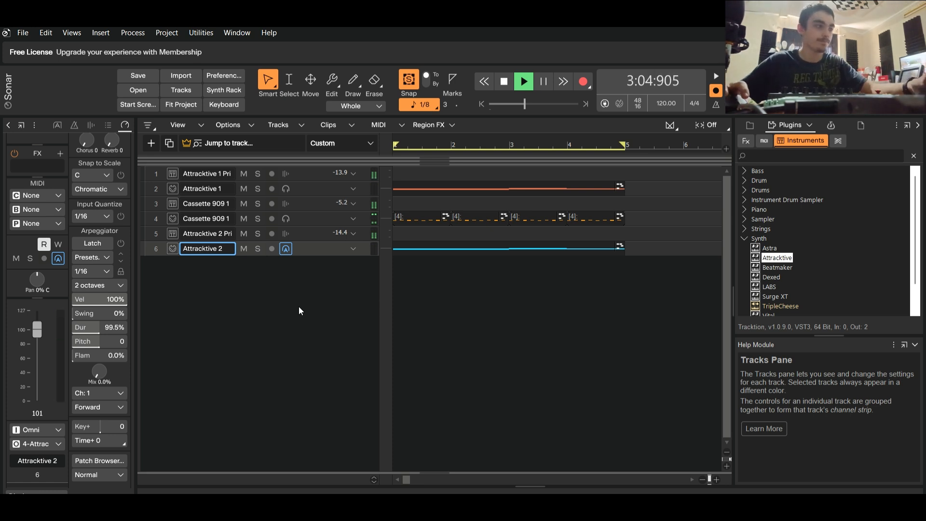
click(152, 484)
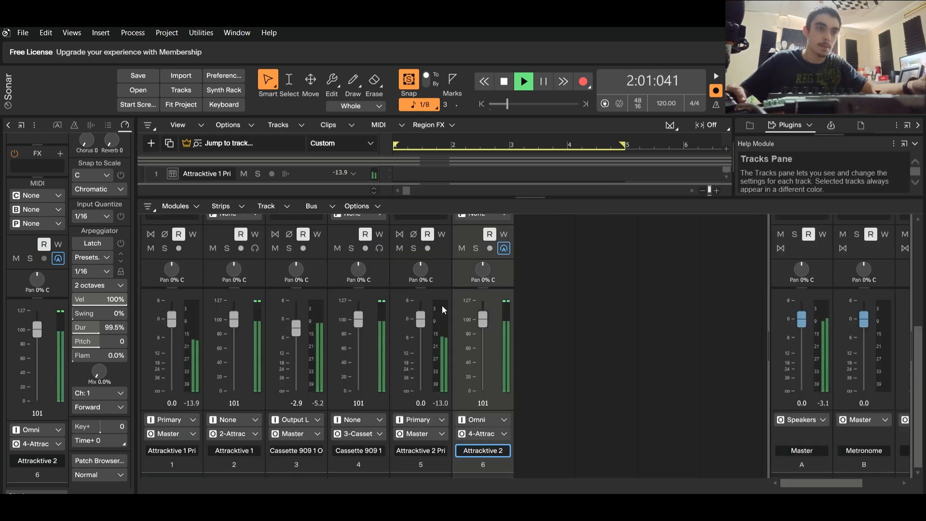
drag(420, 318, 421, 316)
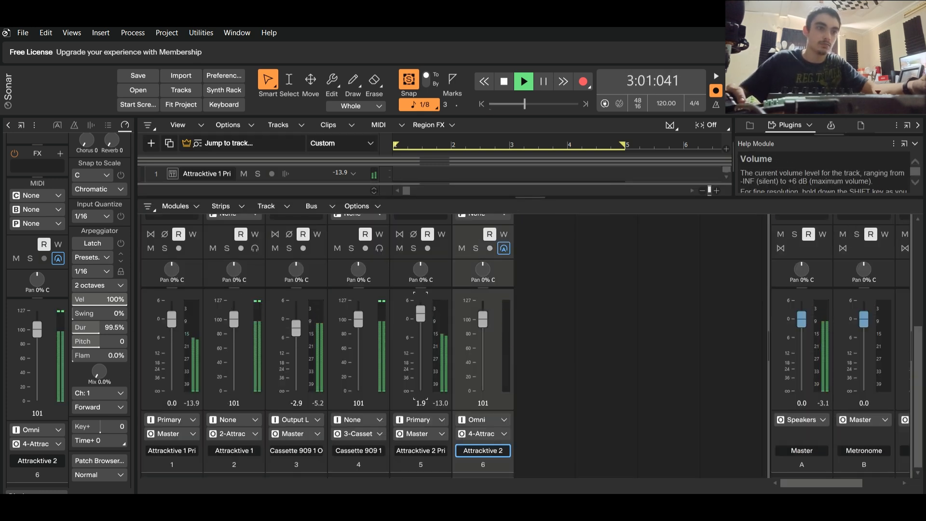
click(915, 486)
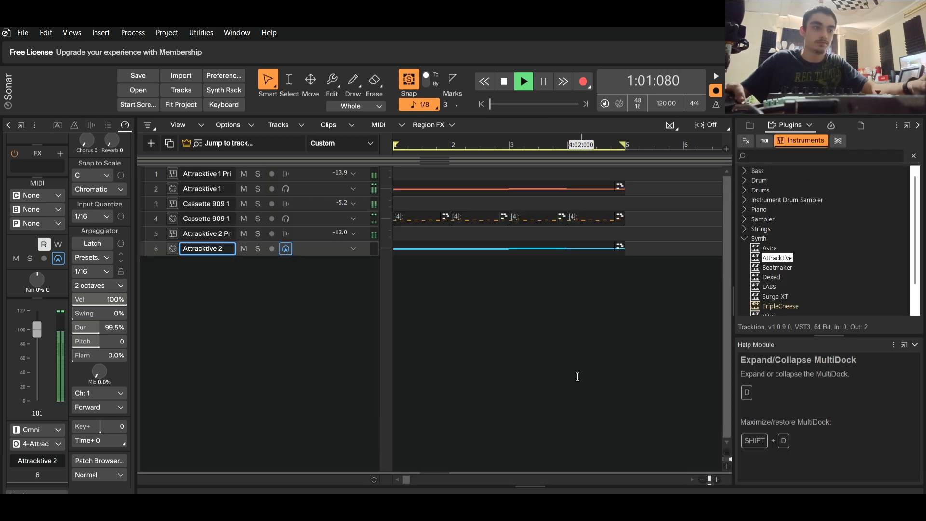
Lower the first Attracktive's output track volume to about -1.2 dB in the console, close the console, and play the arrangement from the beginning.
click(162, 484)
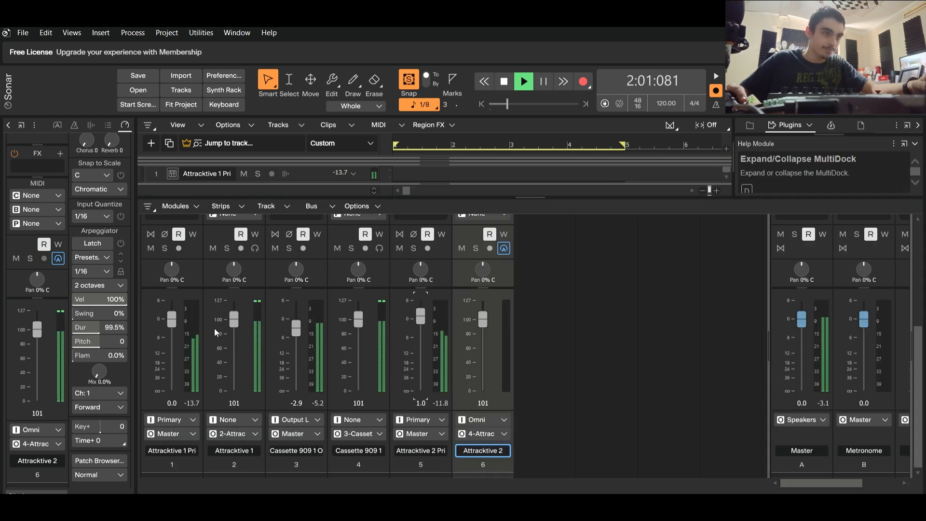
drag(172, 319, 171, 323)
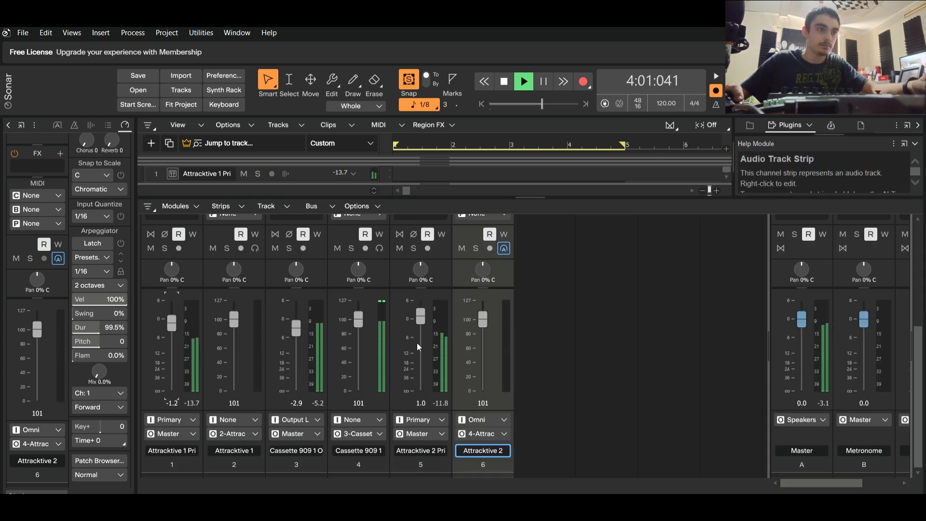
click(902, 490)
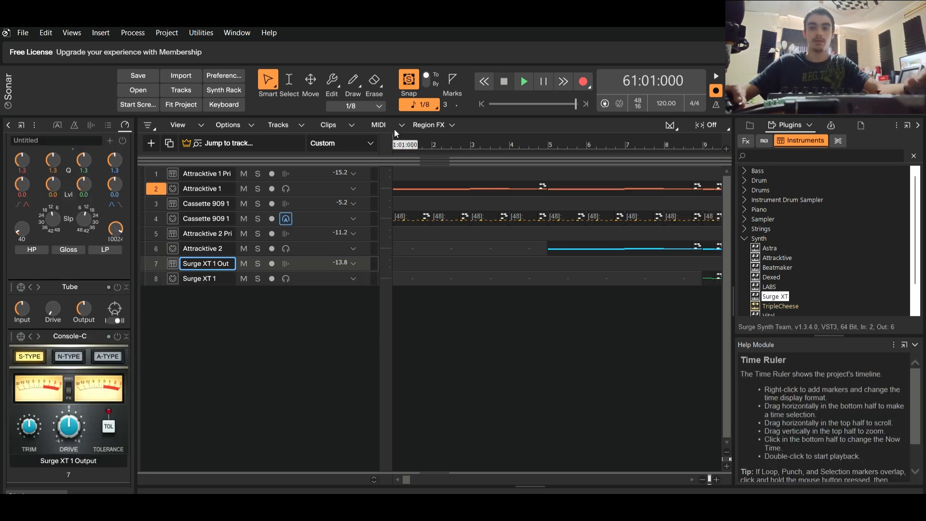
key(space)
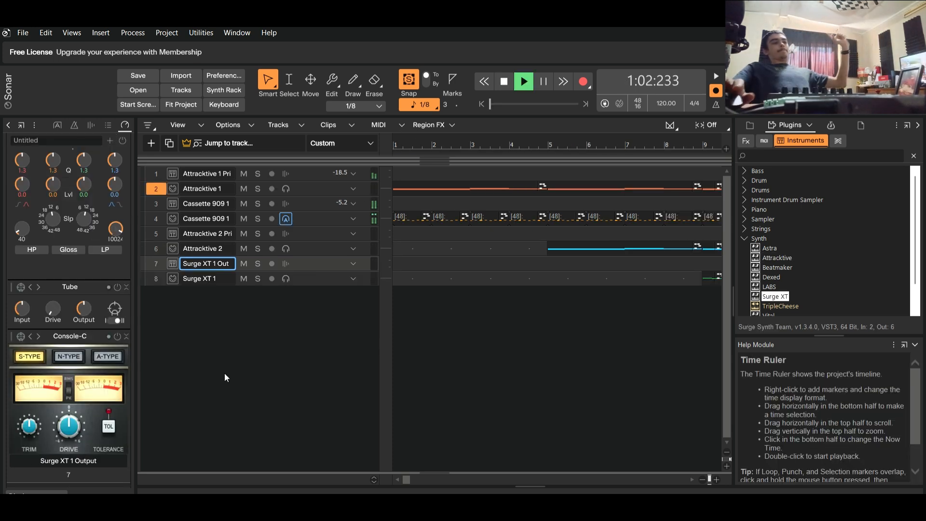